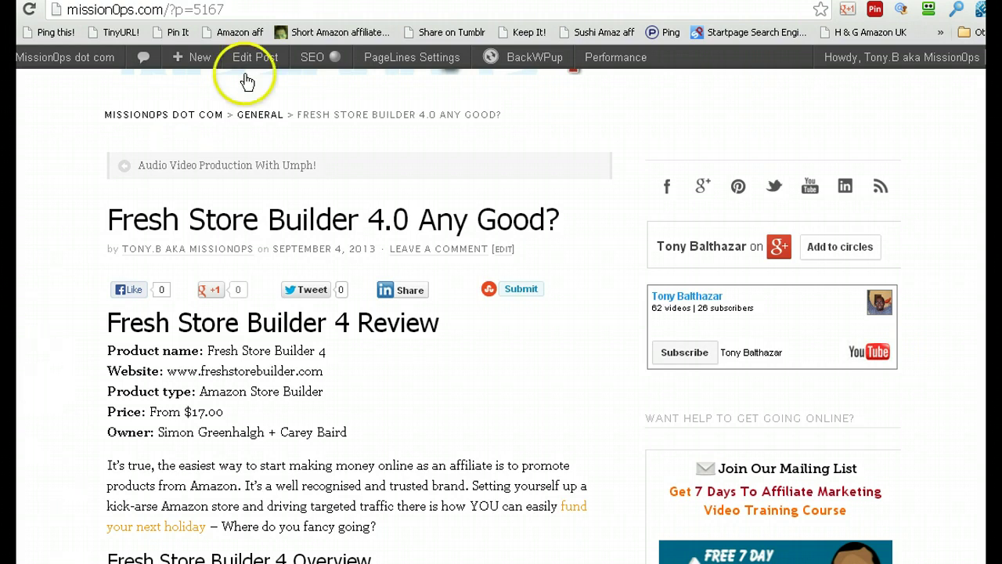
- Open the balancebikereviews.org store's admin dashboard from the account's list of stores
{"action": "left_click", "coordinate": [305, 0]}
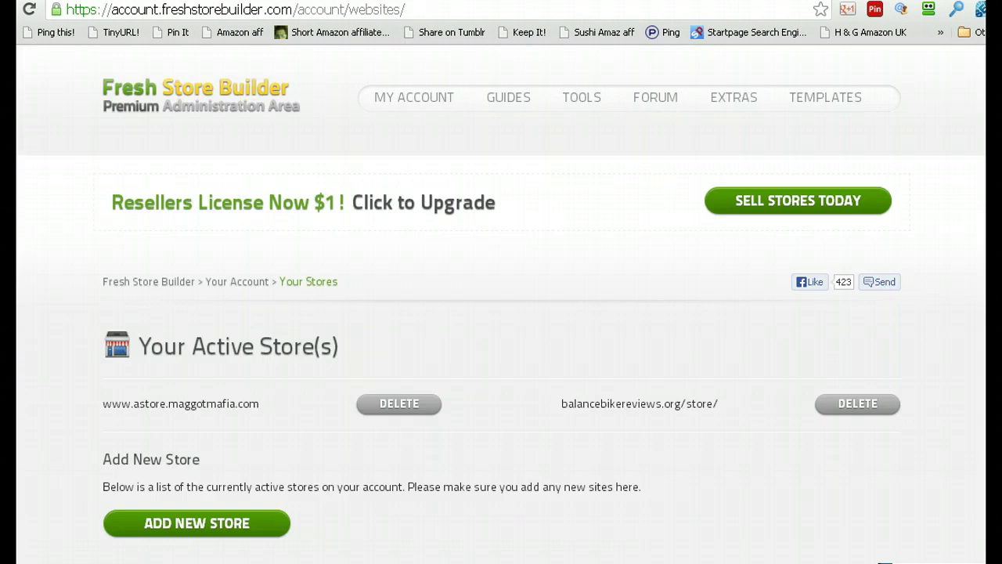
{"action": "left_click", "coordinate": [125, 0]}
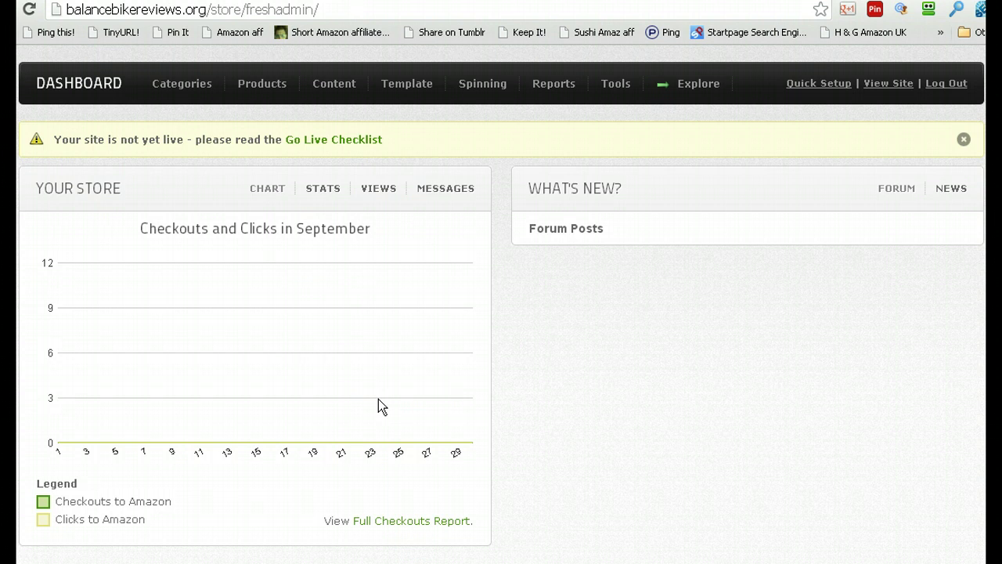
- Browse the storefront's special offers and open the red Strider ST-3 PREbike product page
{"action": "left_click", "coordinate": [681, 3]}
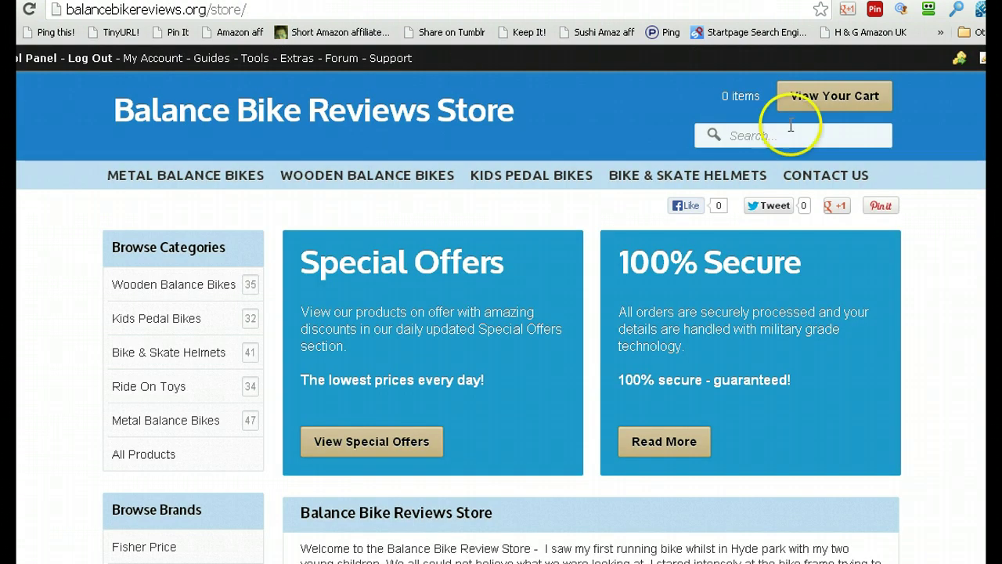
{"action": "scroll", "coordinate": [501, 317], "scroll_direction": "down", "scroll_amount": 10}
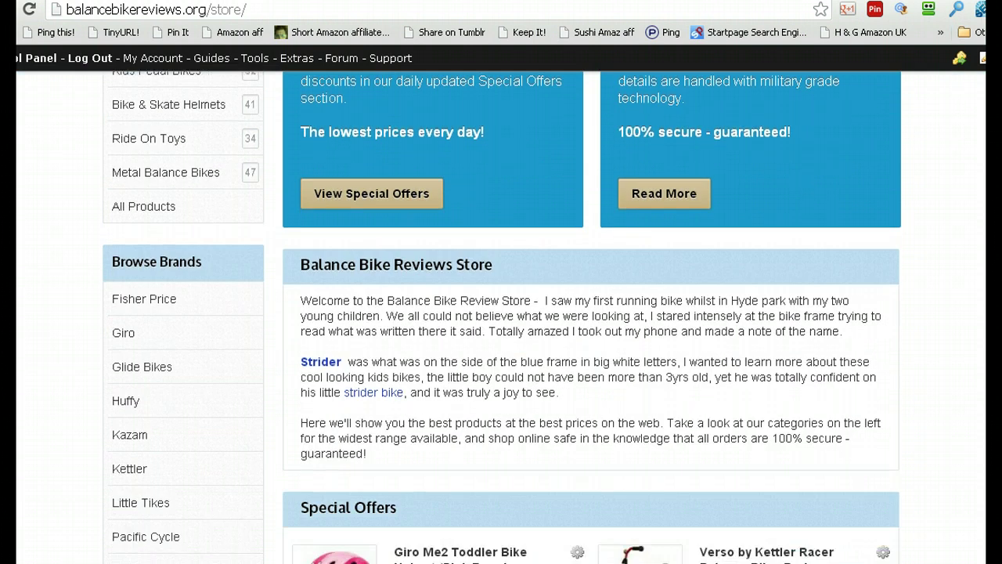
{"action": "scroll", "coordinate": [501, 317], "scroll_direction": "down", "scroll_amount": 5}
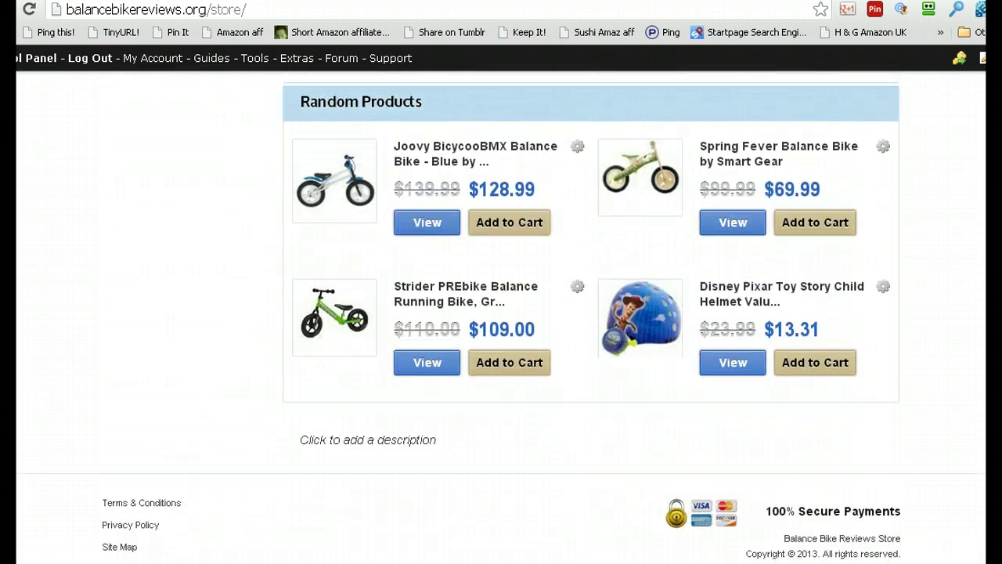
{"action": "scroll", "coordinate": [501, 317], "scroll_direction": "up", "scroll_amount": 15}
{"action": "scroll", "coordinate": [501, 317], "scroll_direction": "up", "scroll_amount": 4}
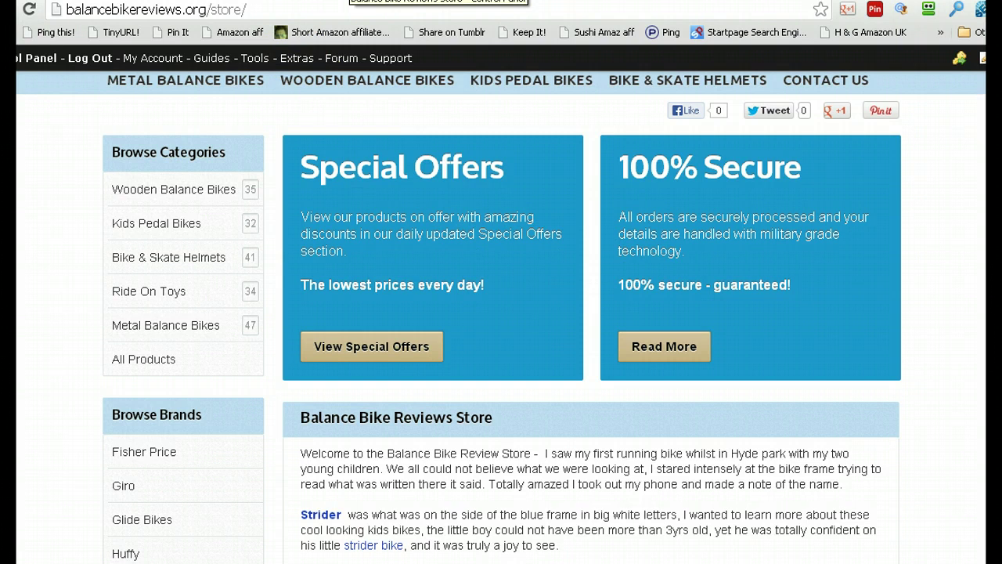
{"action": "scroll", "coordinate": [403, 474], "scroll_direction": "down", "scroll_amount": 3}
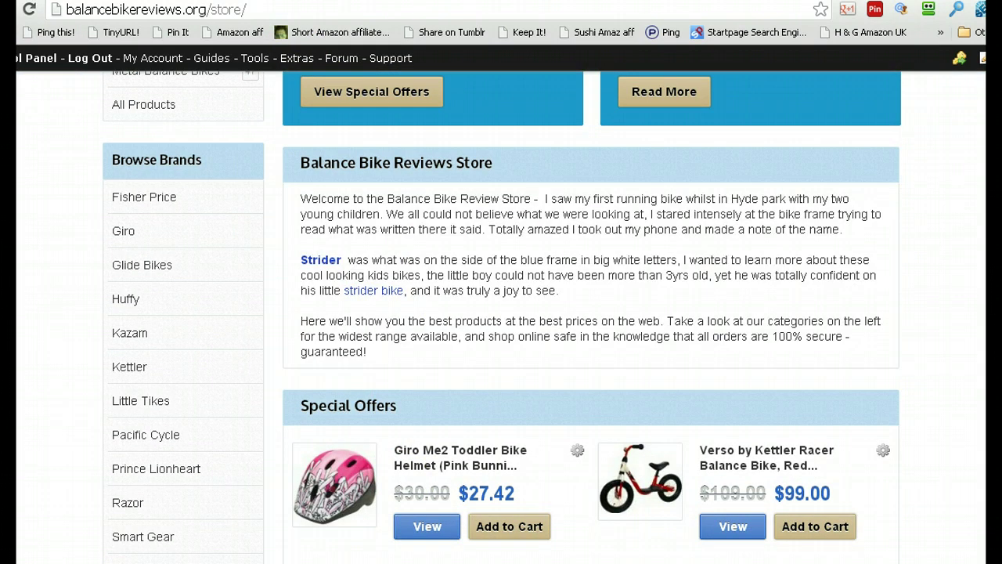
{"action": "scroll", "coordinate": [501, 317], "scroll_direction": "down", "scroll_amount": 9}
{"action": "scroll", "coordinate": [501, 317], "scroll_direction": "up", "scroll_amount": 9}
{"action": "scroll", "coordinate": [501, 317], "scroll_direction": "down", "scroll_amount": 3}
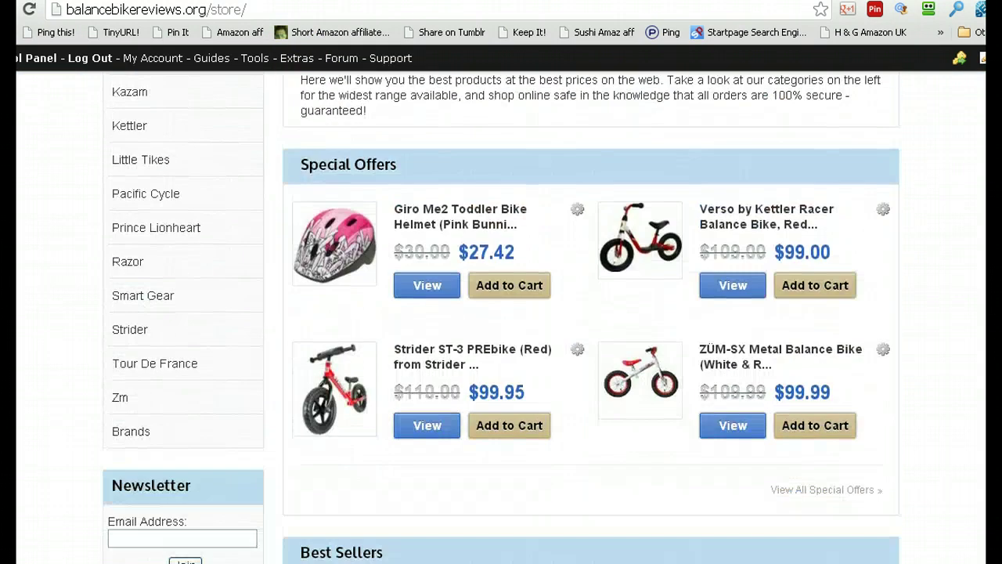
{"action": "scroll", "coordinate": [421, 320], "scroll_direction": "down", "scroll_amount": 2}
{"action": "left_click", "coordinate": [410, 273]}
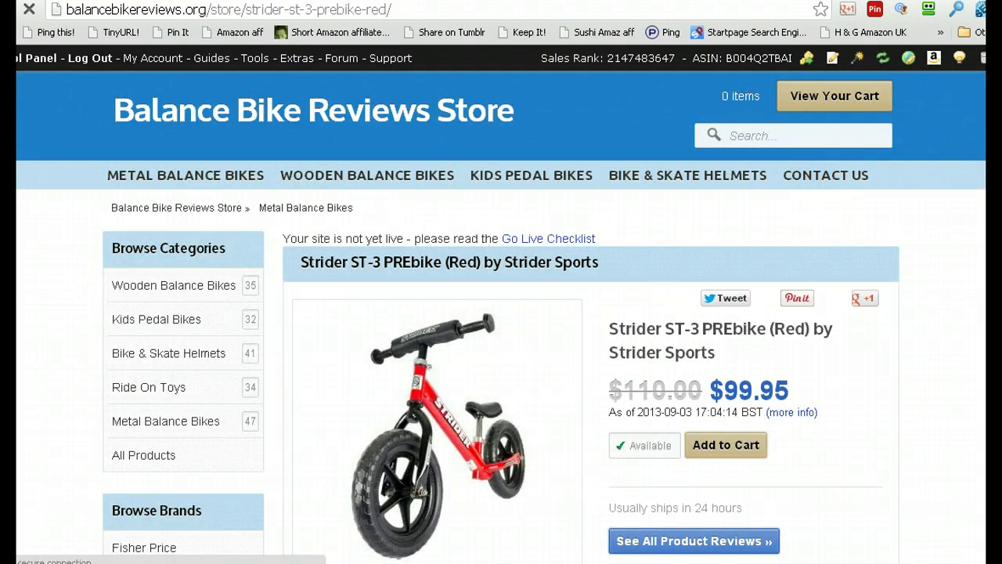
- Read through the Strider ST-3 PREbike product details on its page
{"action": "scroll", "coordinate": [501, 317], "scroll_direction": "down", "scroll_amount": 2}
{"action": "scroll", "coordinate": [501, 317], "scroll_direction": "down", "scroll_amount": 6}
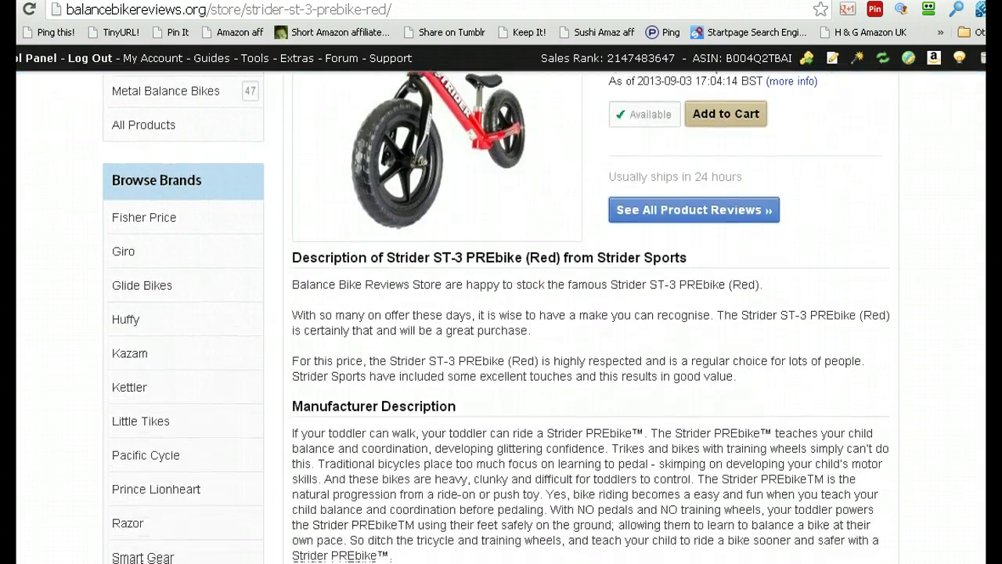
{"action": "scroll", "coordinate": [501, 317], "scroll_direction": "down", "scroll_amount": 3}
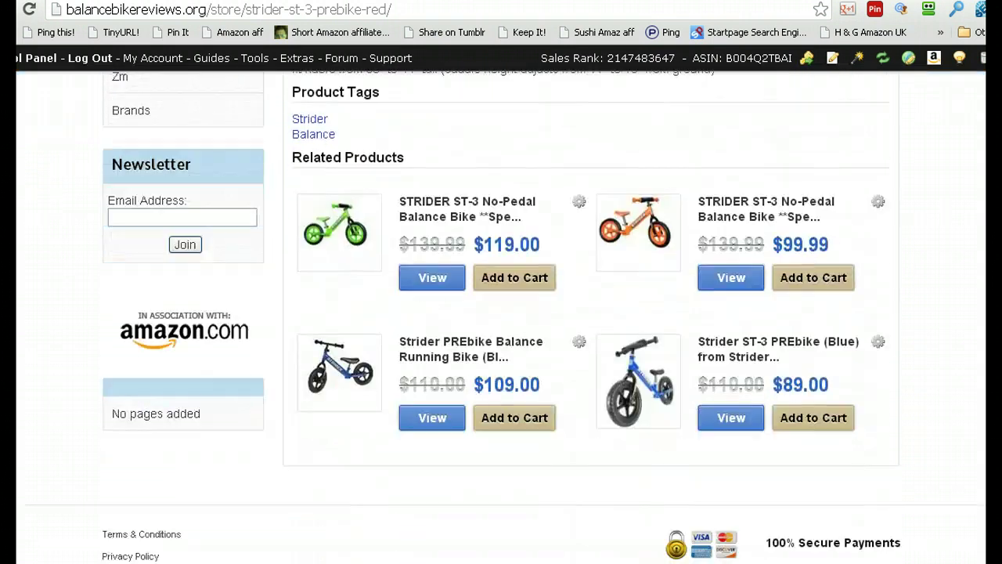
{"action": "scroll", "coordinate": [501, 317], "scroll_direction": "up", "scroll_amount": 4}
{"action": "scroll", "coordinate": [501, 317], "scroll_direction": "up", "scroll_amount": 5}
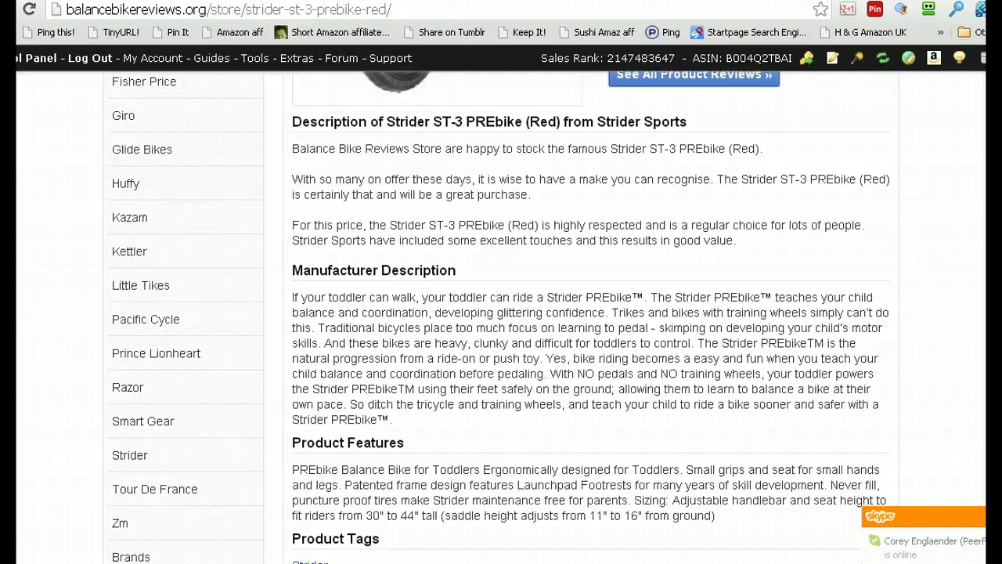
{"action": "scroll", "coordinate": [501, 317], "scroll_direction": "down", "scroll_amount": 3}
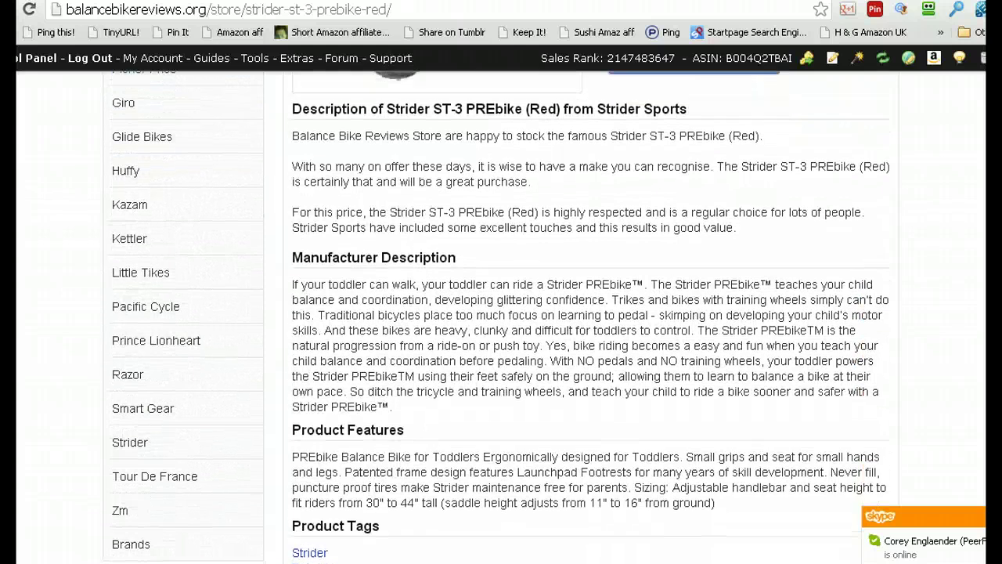
{"action": "scroll", "coordinate": [810, 235], "scroll_direction": "up", "scroll_amount": 3}
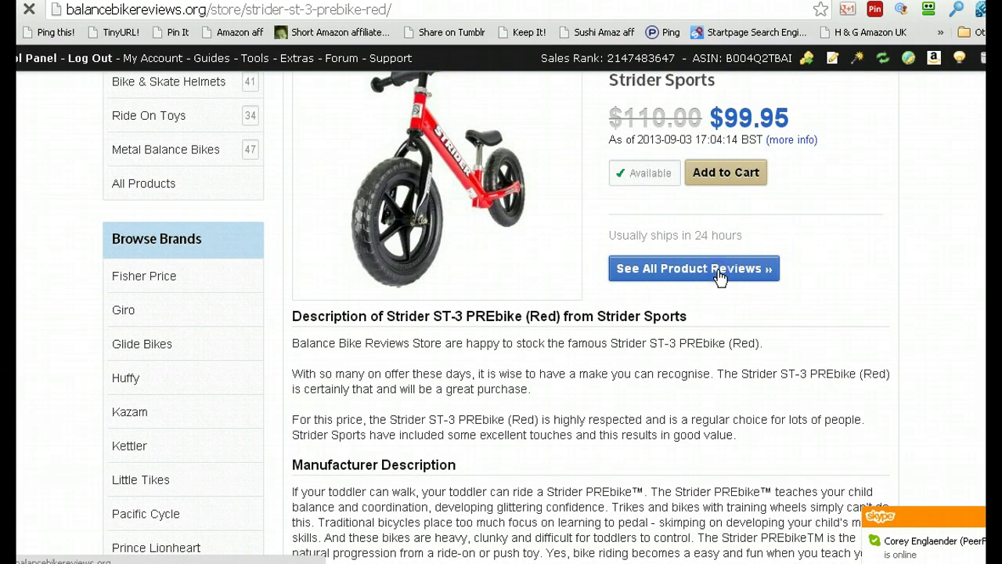
- Browse all 281 Strider customer reviews, then return to the Balance Bike Reviews Store home page
{"action": "left_click_drag", "start_coordinate": [653, 269], "coordinate": [413, 465]}
{"action": "scroll", "coordinate": [493, 360], "scroll_direction": "down", "scroll_amount": 10}
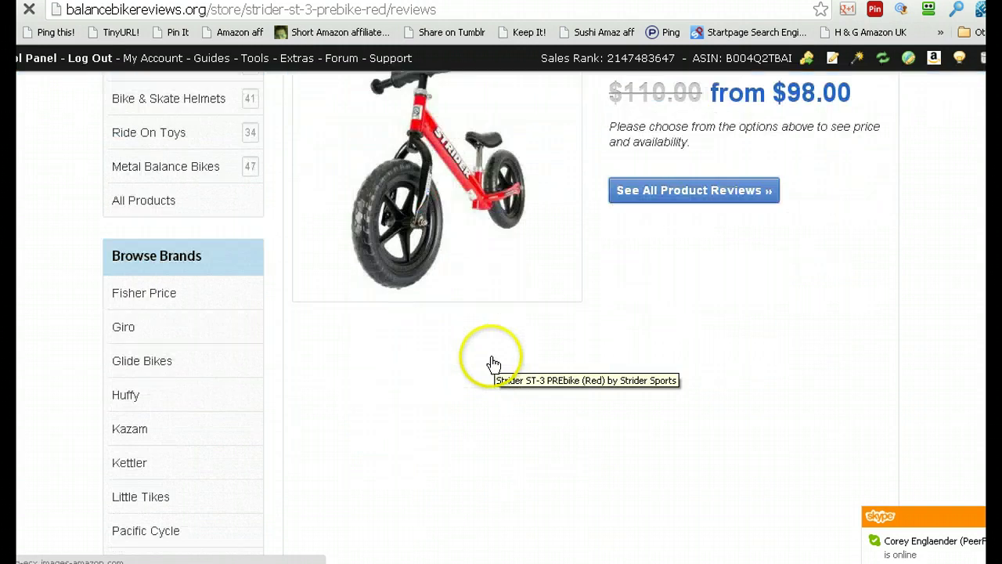
{"action": "scroll", "coordinate": [489, 358], "scroll_direction": "down", "scroll_amount": 5}
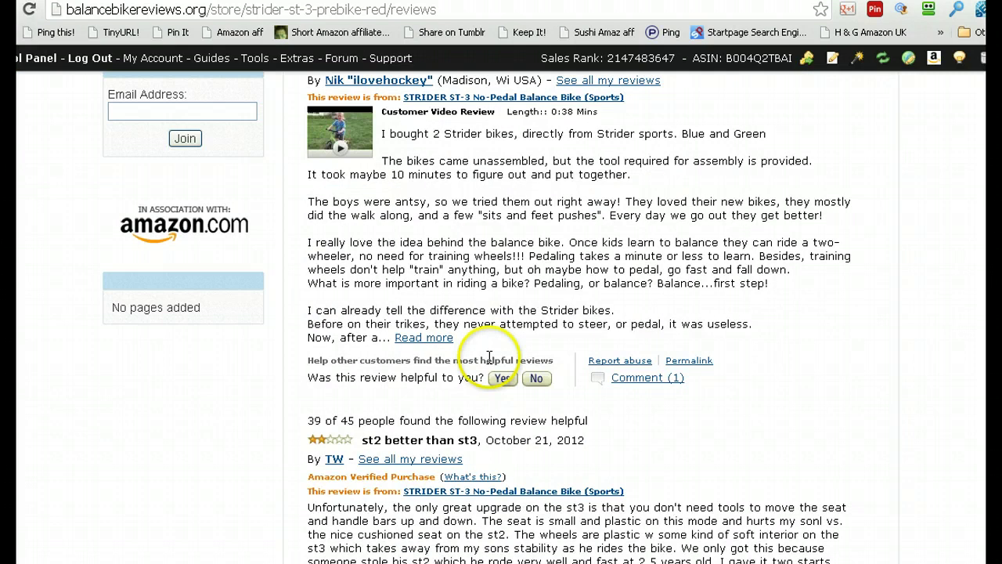
{"action": "scroll", "coordinate": [481, 347], "scroll_direction": "up", "scroll_amount": 6}
{"action": "scroll", "coordinate": [462, 431], "scroll_direction": "up", "scroll_amount": 10}
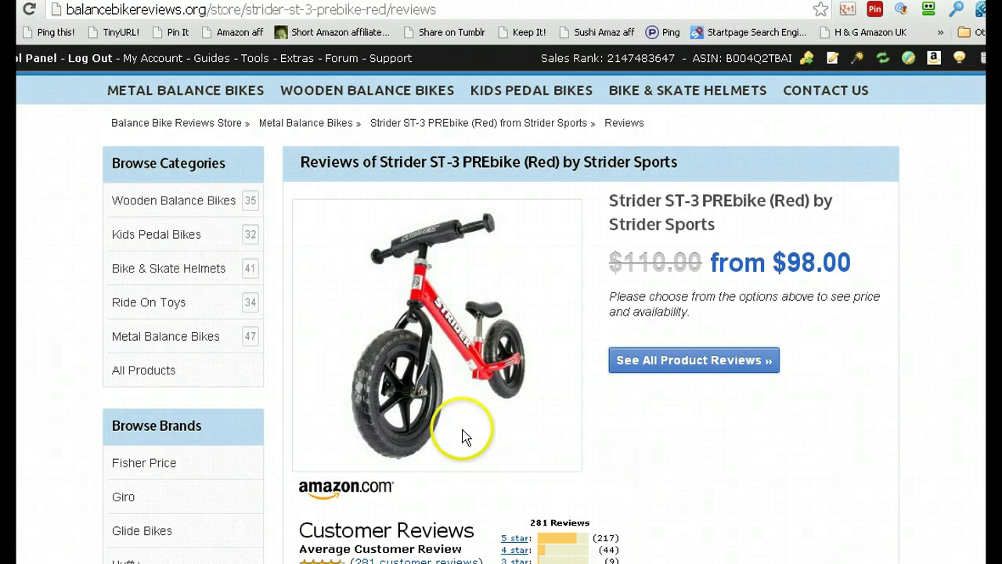
{"action": "left_click", "coordinate": [225, 128]}
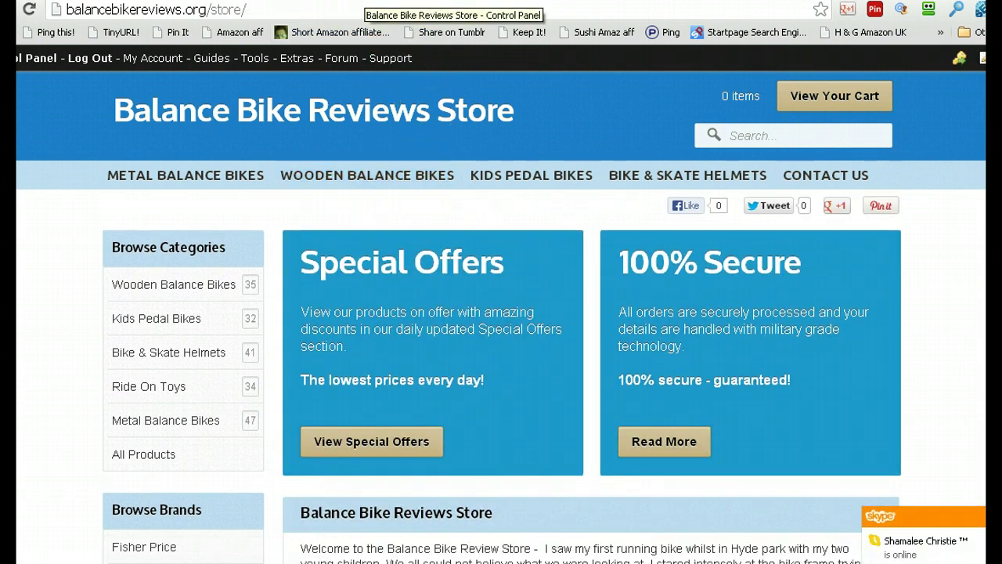
- Return to the store's admin control panel and bring up the Products menu's Find Products entry
{"action": "left_click", "coordinate": [368, 2]}
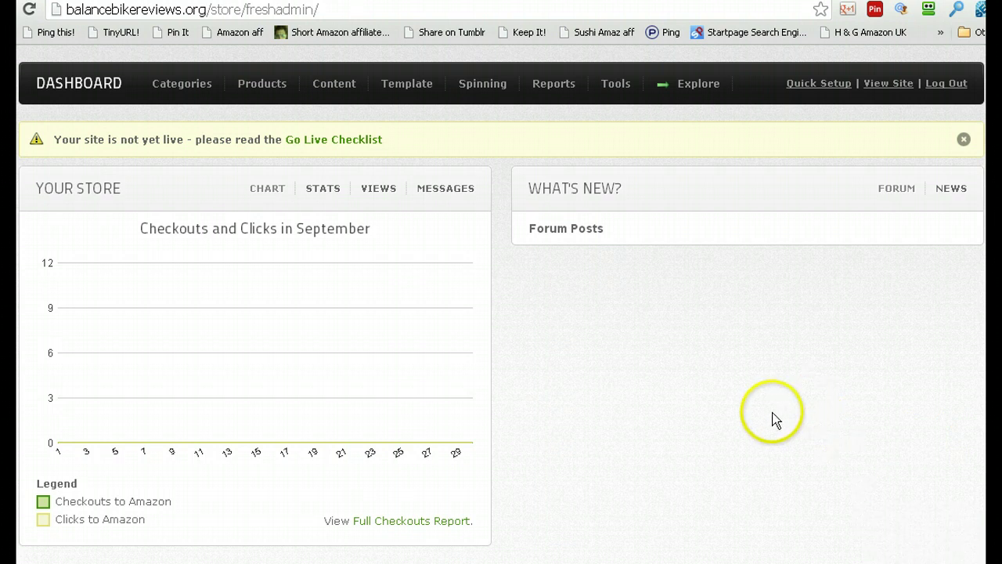
{"action": "mouse_move", "coordinate": [180, 82]}
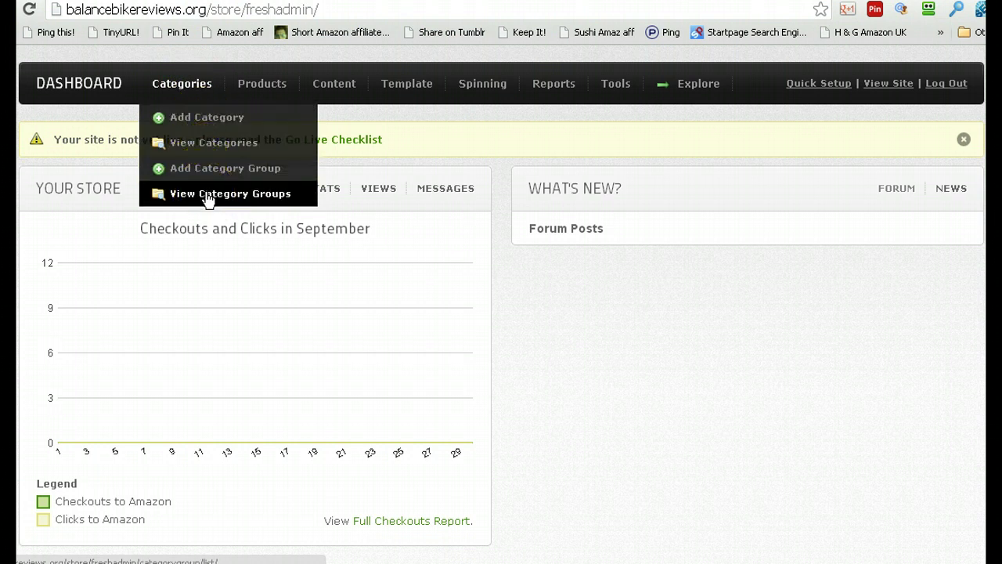
{"action": "mouse_move", "coordinate": [249, 100]}
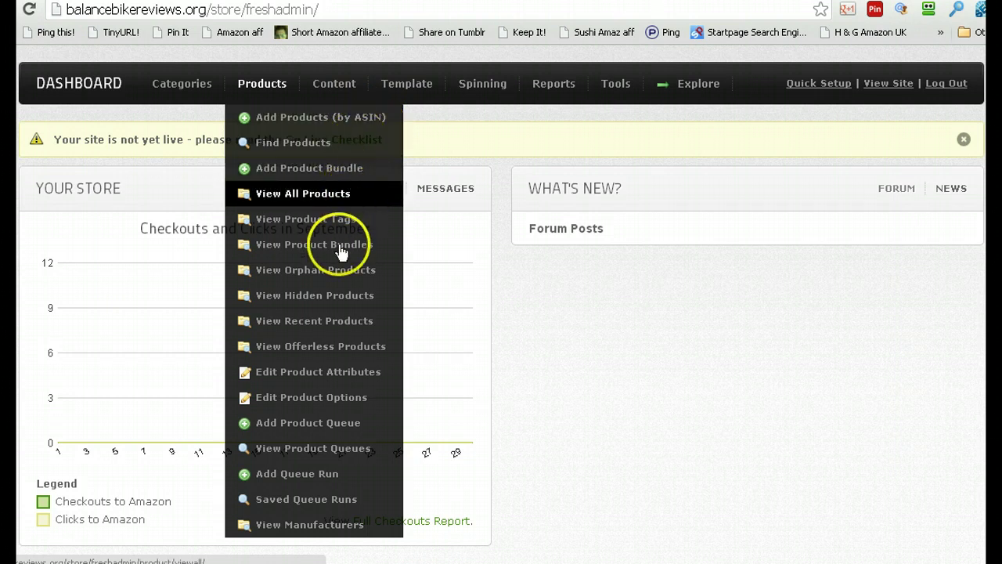
- Open the Product Finder and scroll down to its Find By Search section
{"action": "left_click", "coordinate": [318, 149]}
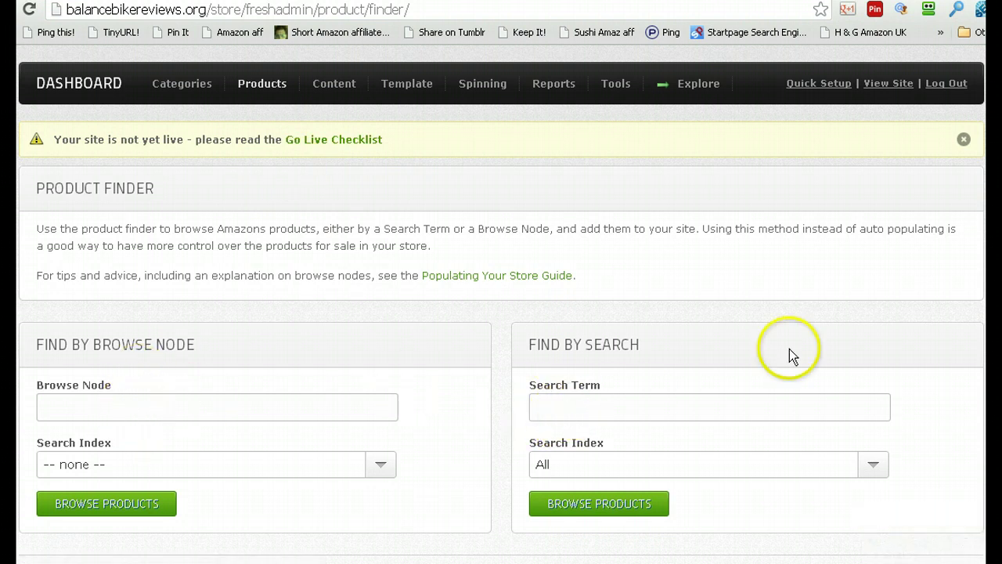
{"action": "scroll", "coordinate": [501, 302], "scroll_direction": "down", "scroll_amount": 2}
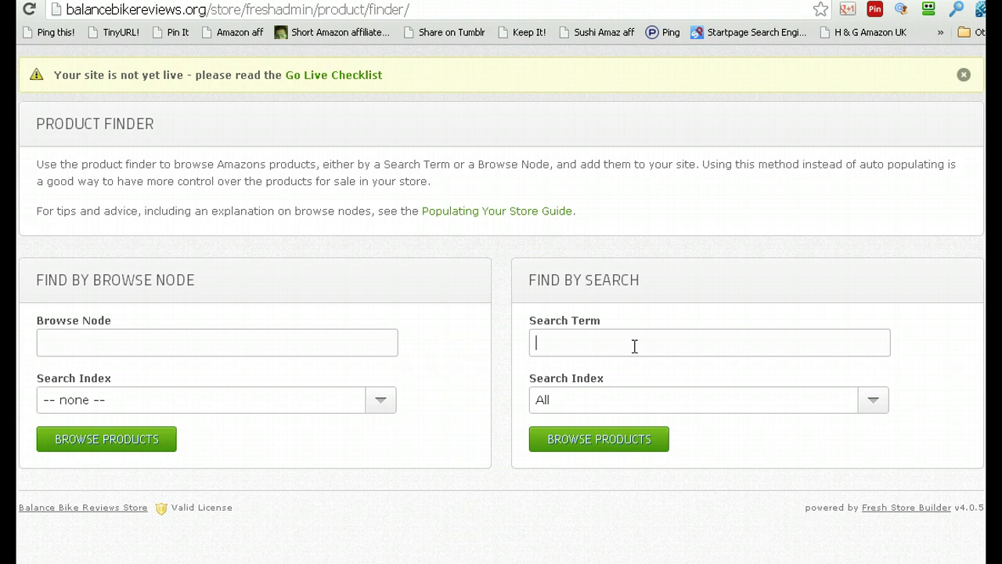
- Enter the search term 'Bicycle accesories', starting from the Bicycle autocomplete suggestion
{"action": "type", "text": "bi"}
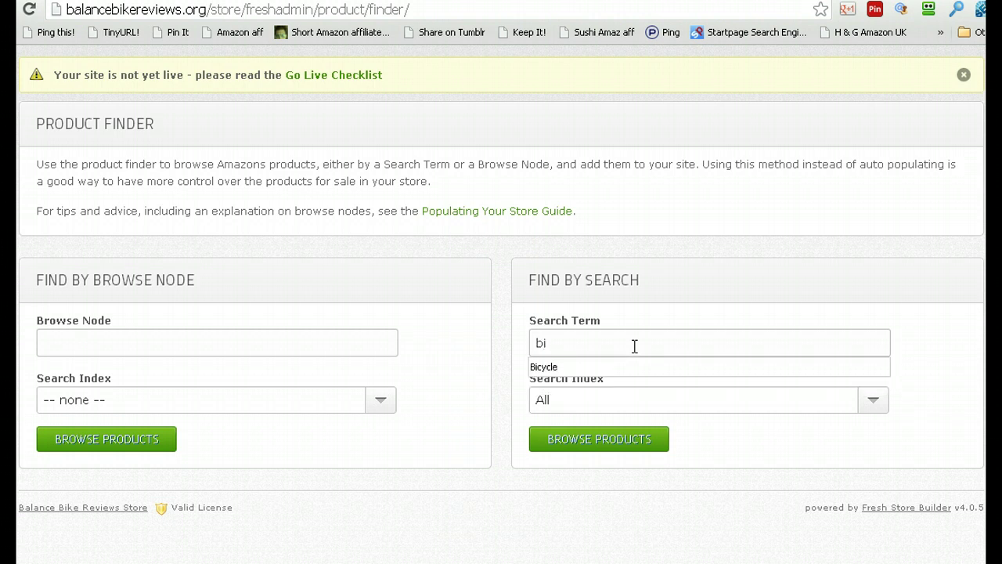
{"action": "type", "text": "y"}
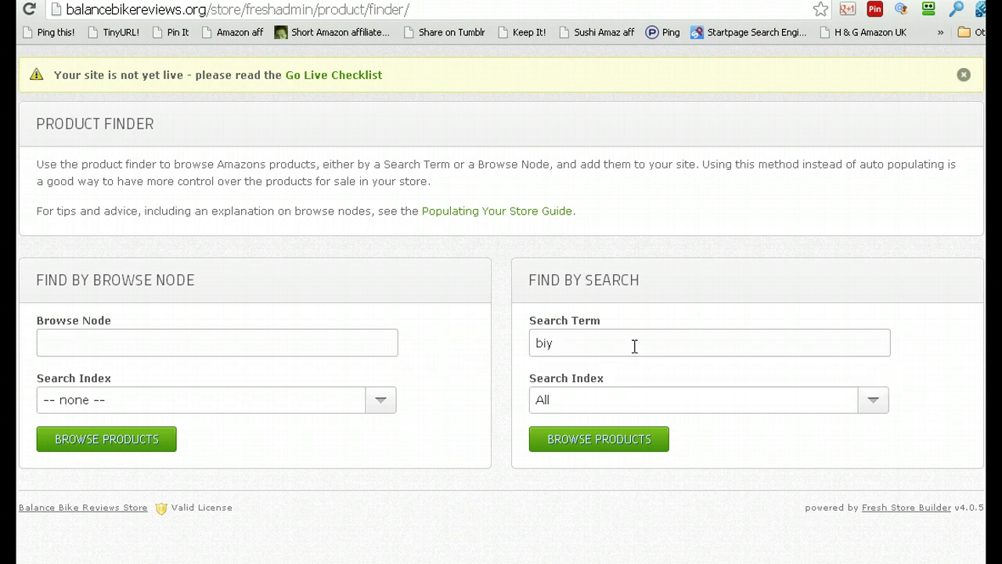
{"action": "key", "text": "BackSpace"}
{"action": "left_click", "coordinate": [634, 366]}
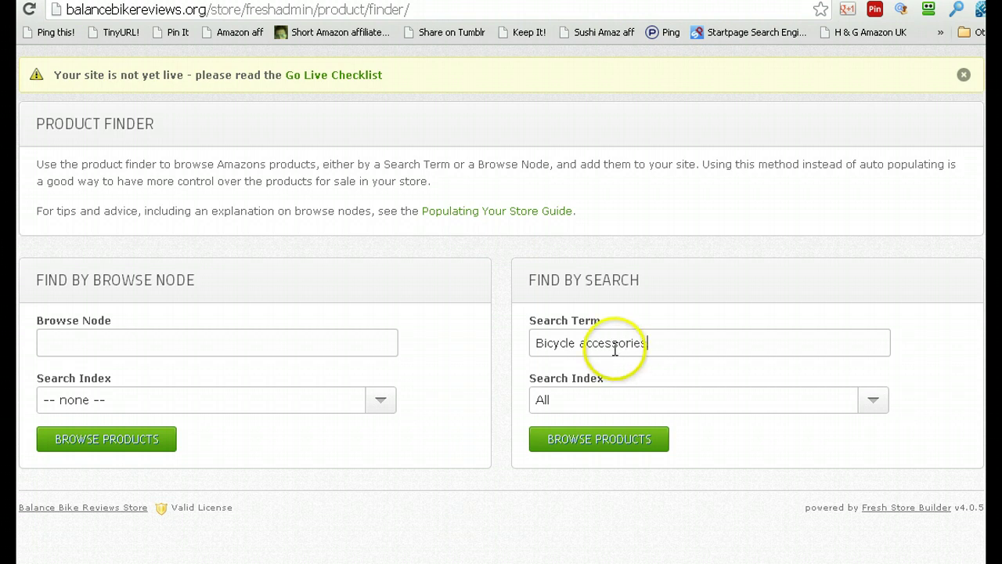
{"action": "left_click", "coordinate": [619, 345]}
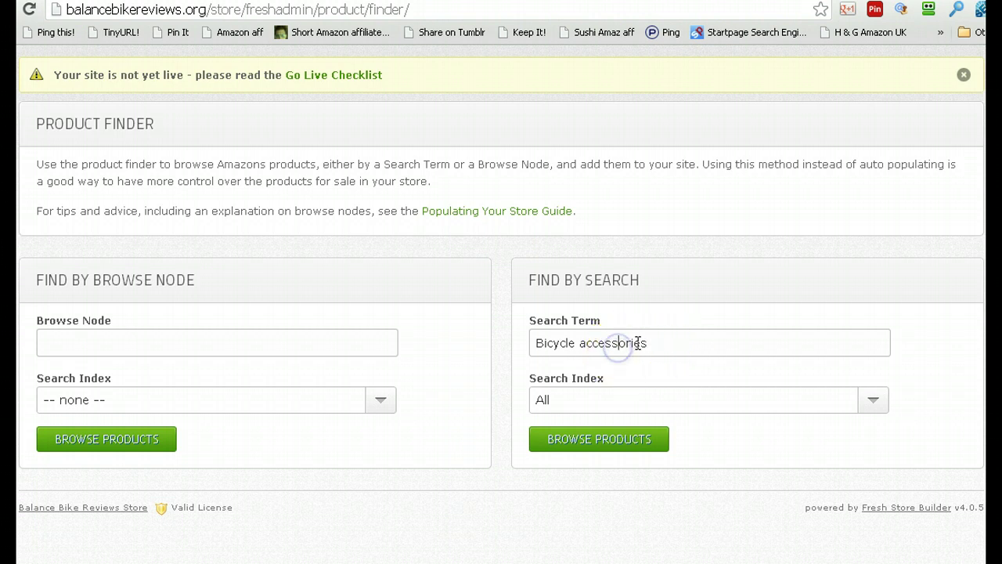
{"action": "key", "text": "BackSpace"}
{"action": "left_click", "coordinate": [683, 350]}
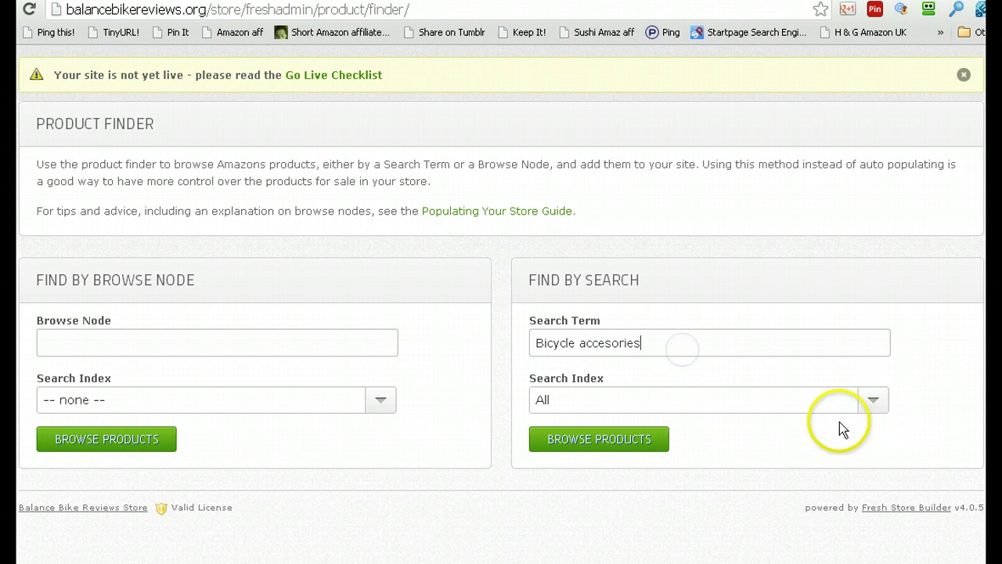
- Set the search index to SportingGoods and browse the matching Amazon products
{"action": "left_click", "coordinate": [884, 400]}
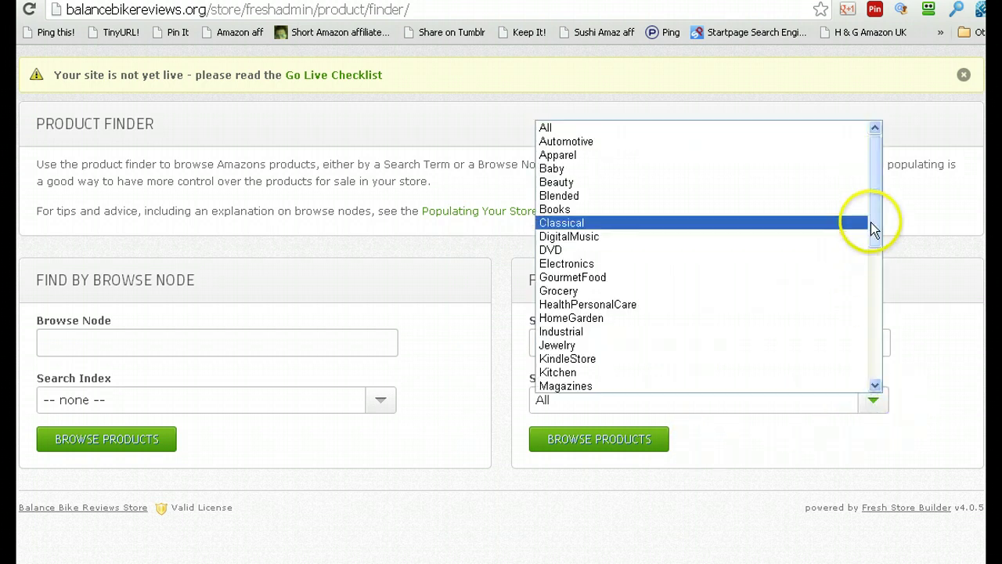
{"action": "left_click_drag", "start_coordinate": [872, 223], "coordinate": [876, 334]}
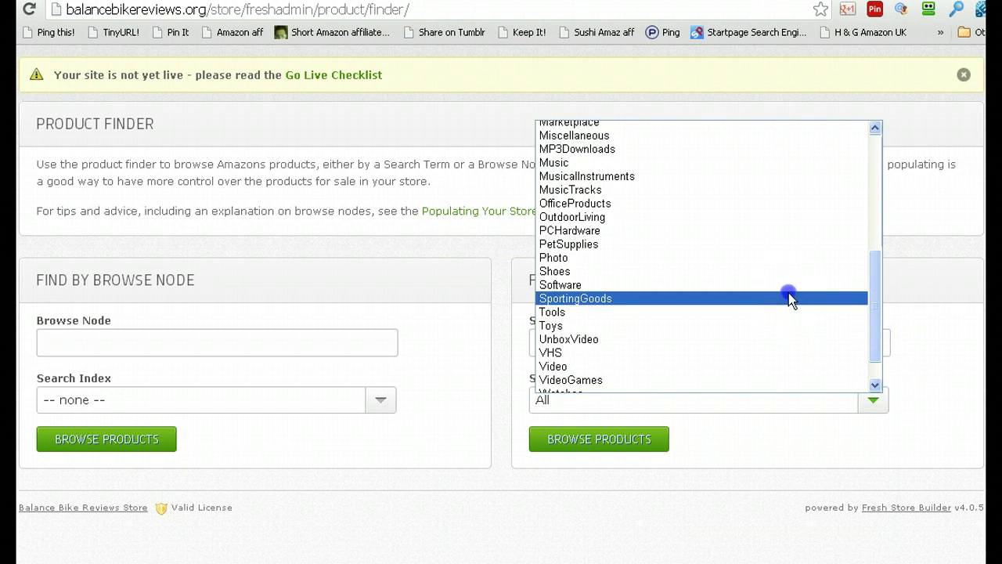
{"action": "left_click", "coordinate": [788, 298]}
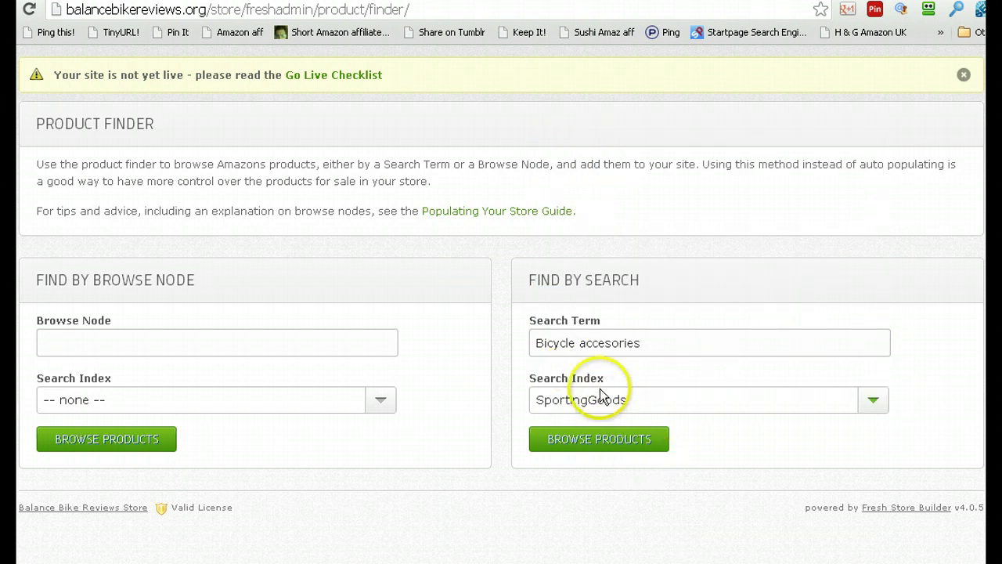
{"action": "left_click", "coordinate": [638, 440]}
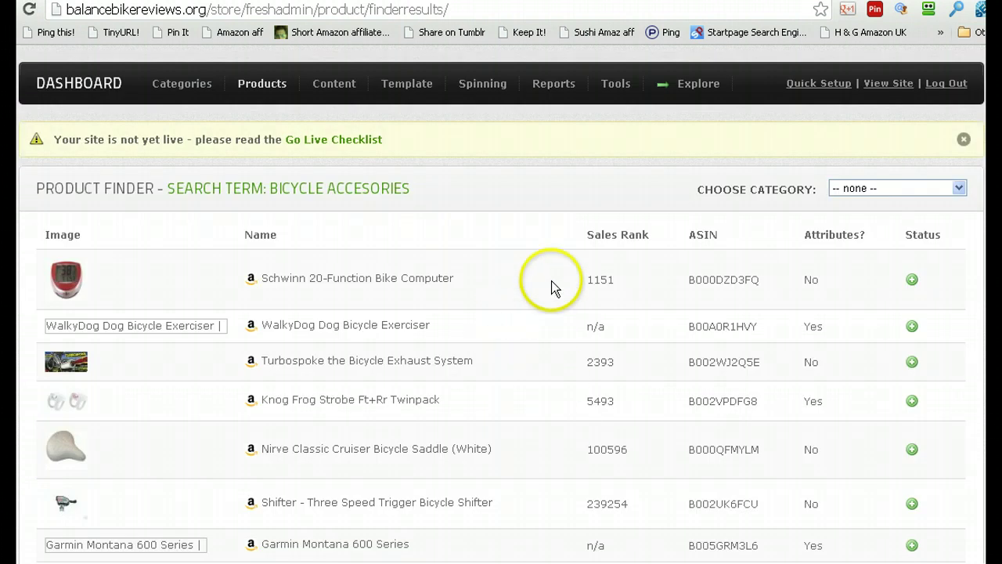
- Check the store category list, then move to the second page of search results
{"action": "left_click", "coordinate": [960, 190]}
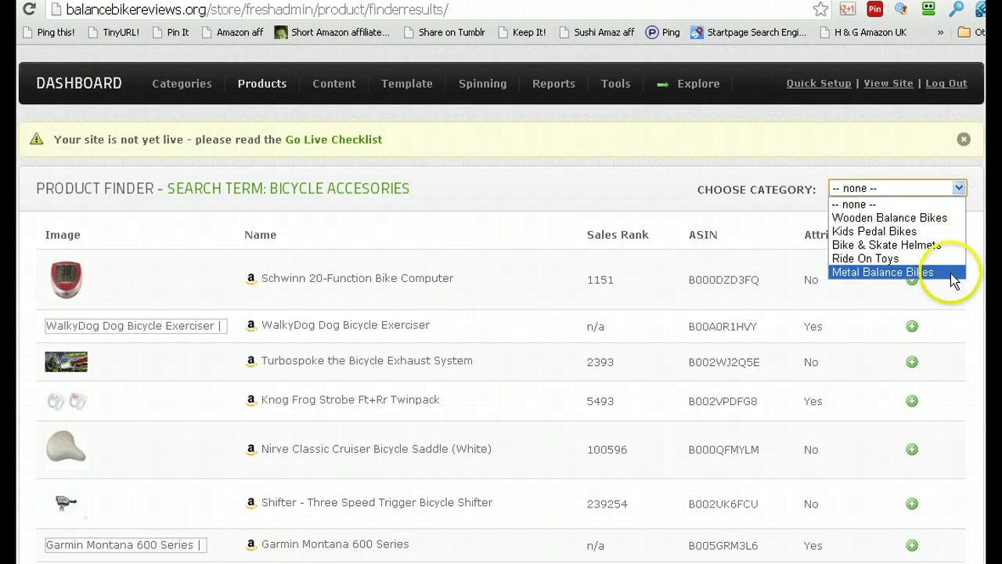
{"action": "left_click", "coordinate": [928, 188]}
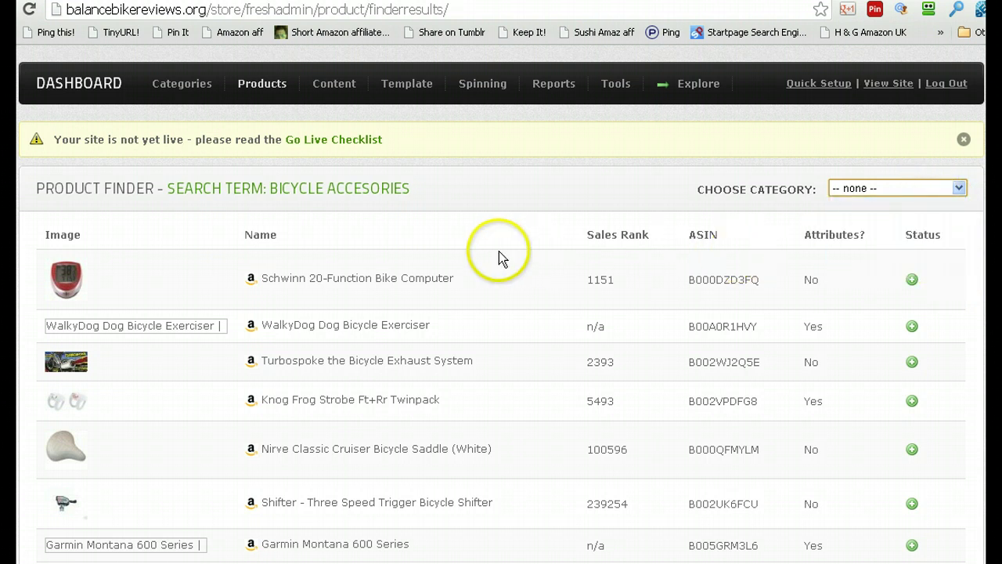
{"action": "scroll", "coordinate": [940, 419], "scroll_direction": "down", "scroll_amount": 4}
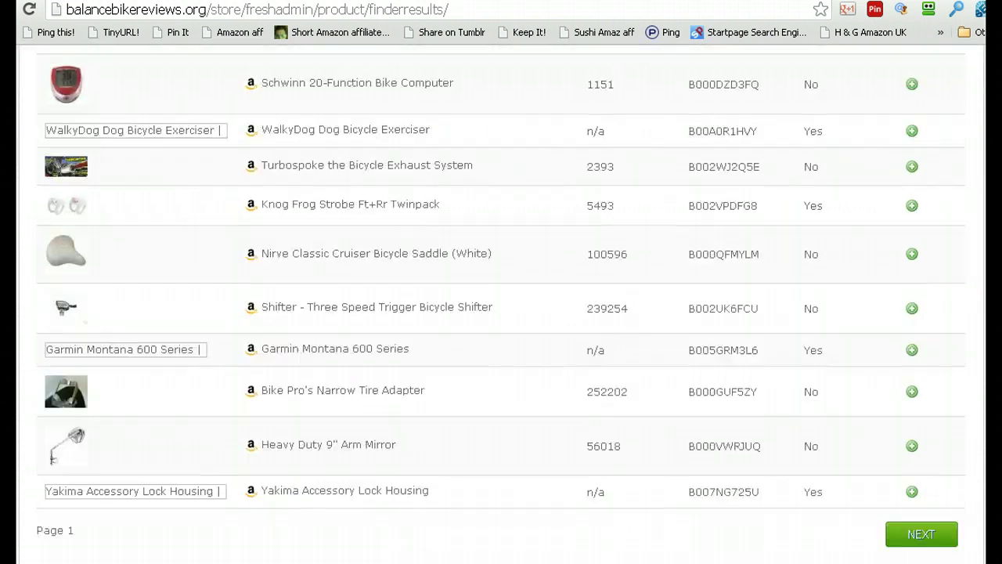
{"action": "left_click", "coordinate": [938, 421]}
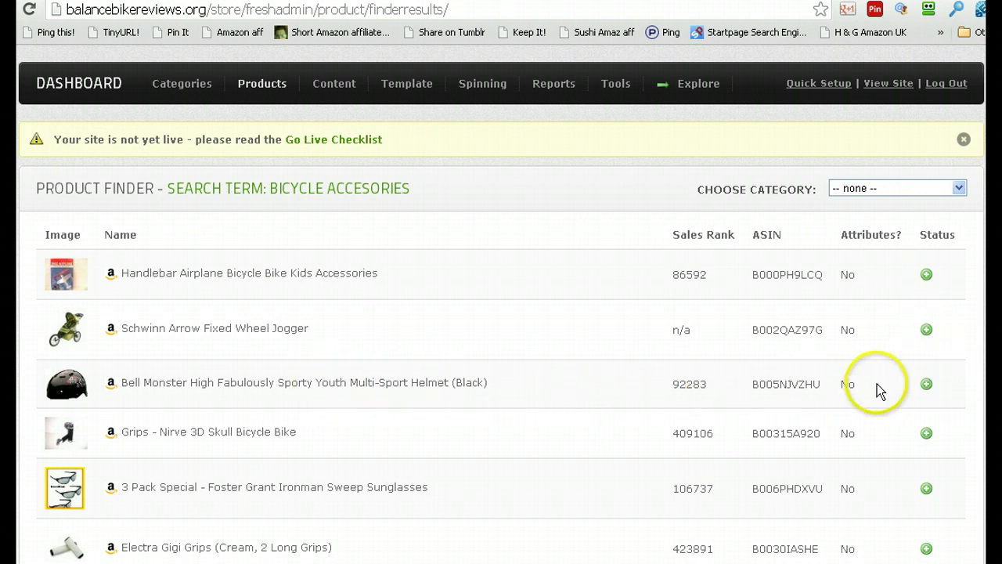
- Choose the Bike & Skate Helmets category and add the Bell Monster youth helmet
{"action": "left_click", "coordinate": [959, 189]}
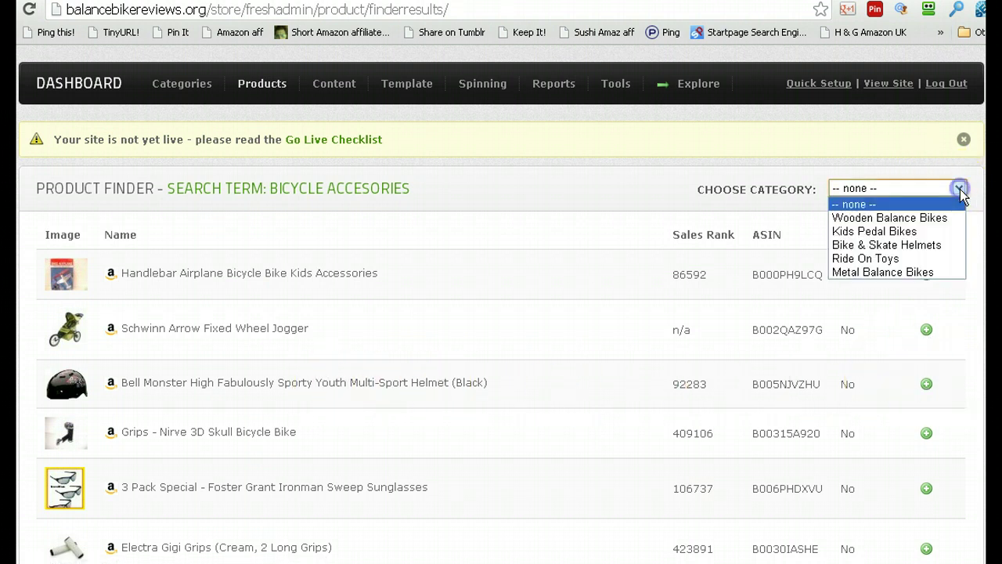
{"action": "left_click", "coordinate": [926, 247]}
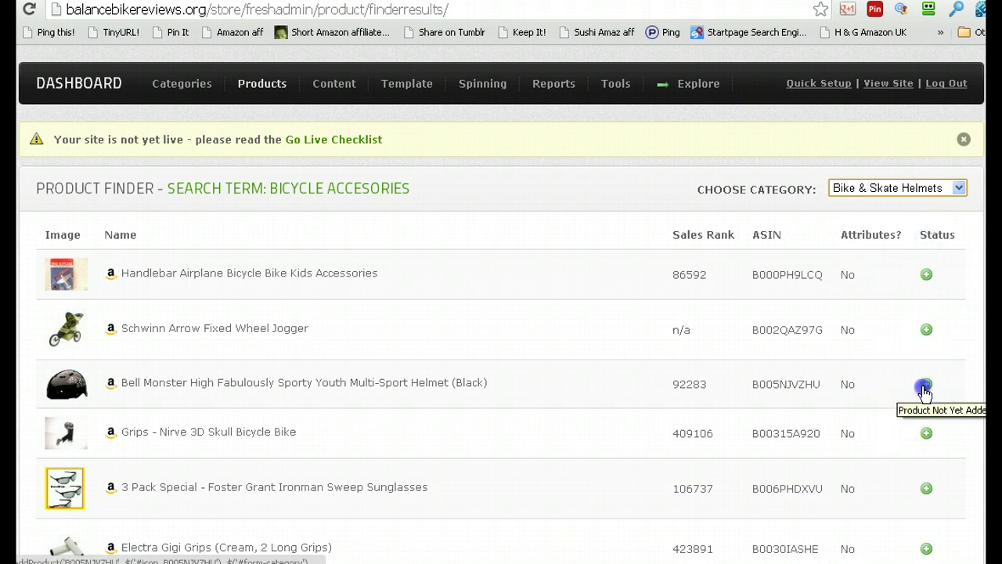
{"action": "left_click", "coordinate": [926, 384]}
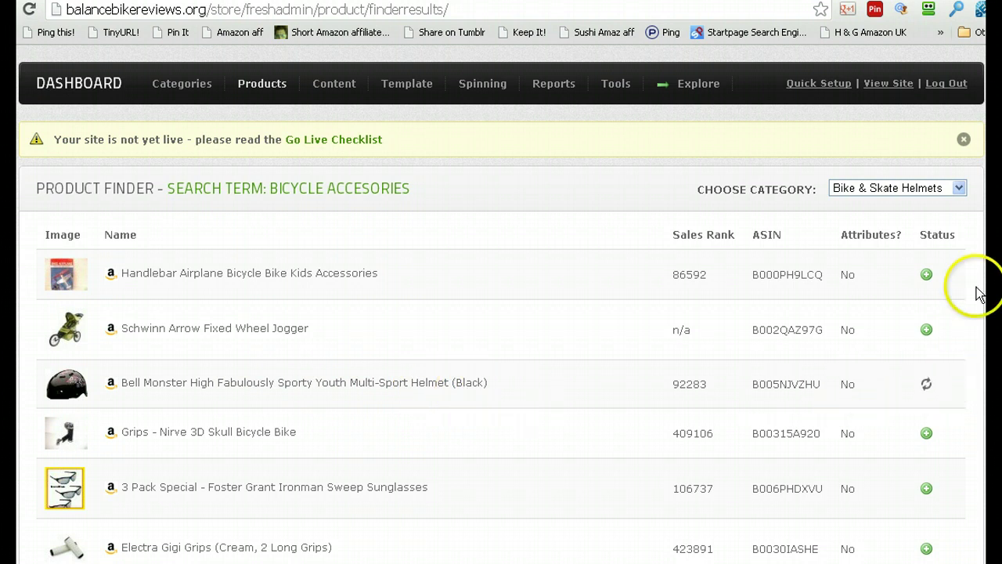
{"action": "scroll", "coordinate": [979, 290], "scroll_direction": "down", "scroll_amount": 1}
{"action": "scroll", "coordinate": [501, 313], "scroll_direction": "down", "scroll_amount": 4}
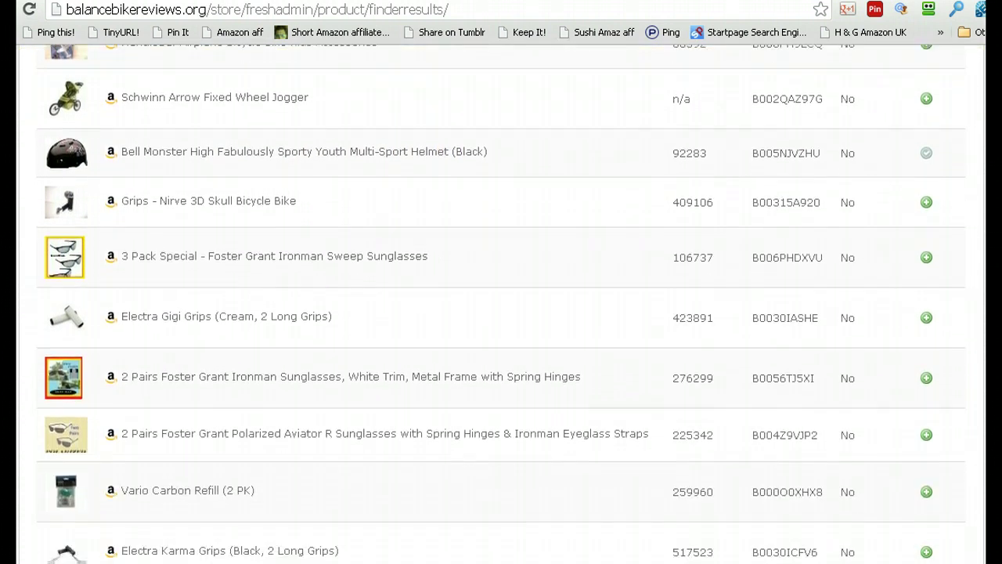
- Open and reload the storefront home page to pick up the new product
{"action": "left_click", "coordinate": [83, 559]}
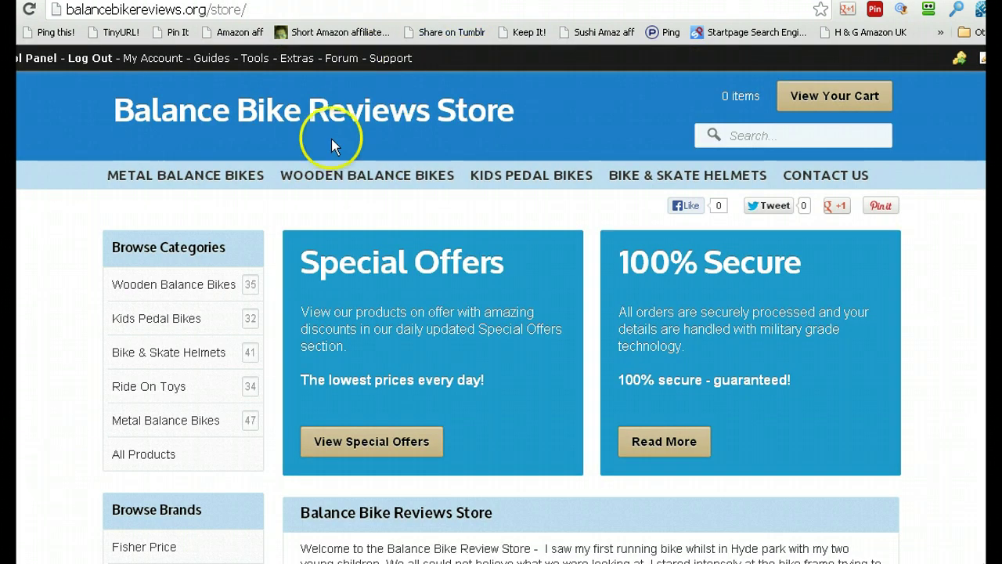
{"action": "left_click", "coordinate": [32, 13]}
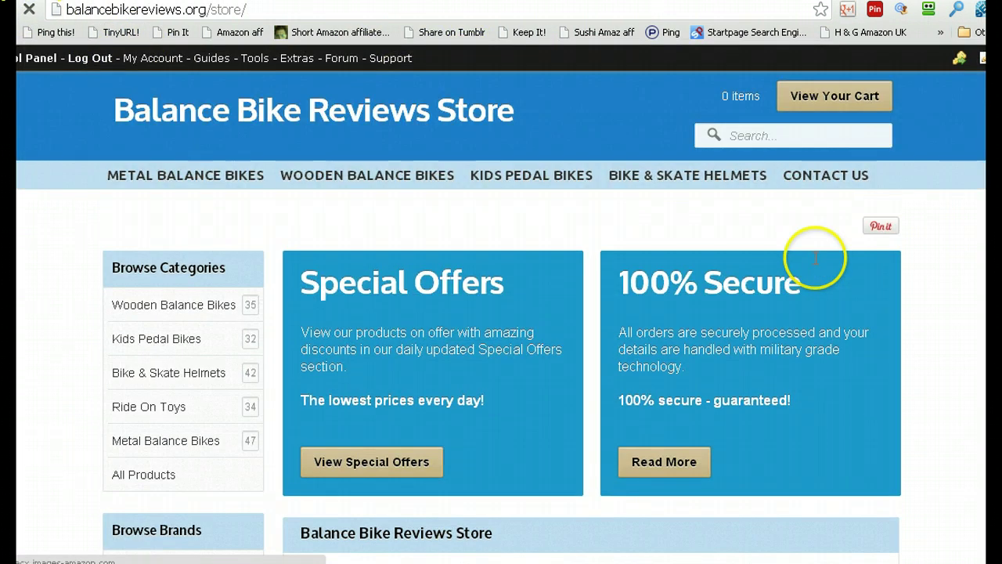
{"action": "scroll", "coordinate": [816, 258], "scroll_direction": "down", "scroll_amount": 15}
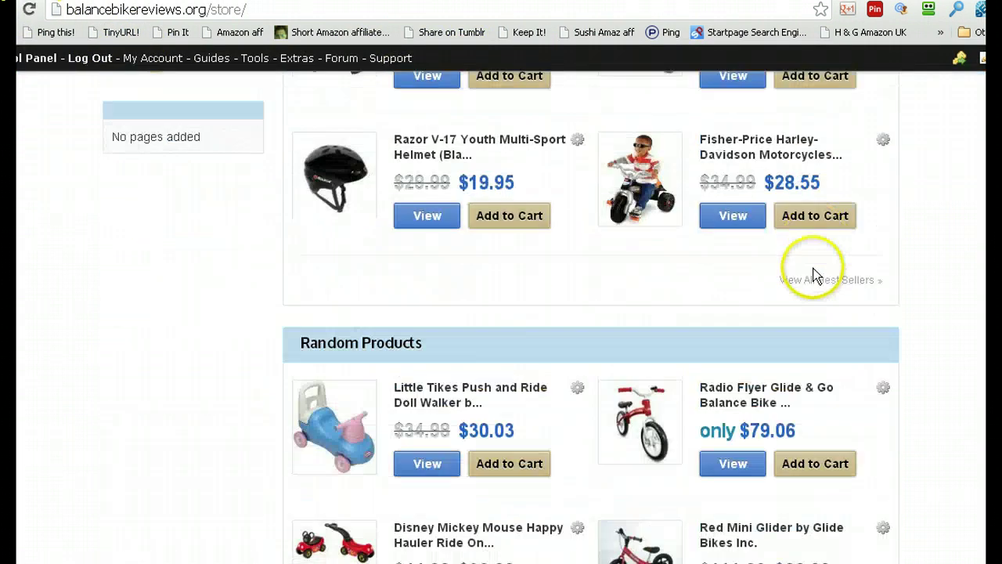
{"action": "scroll", "coordinate": [816, 274], "scroll_direction": "down", "scroll_amount": 3}
{"action": "scroll", "coordinate": [816, 274], "scroll_direction": "up", "scroll_amount": 3}
{"action": "scroll", "coordinate": [815, 274], "scroll_direction": "up", "scroll_amount": 5}
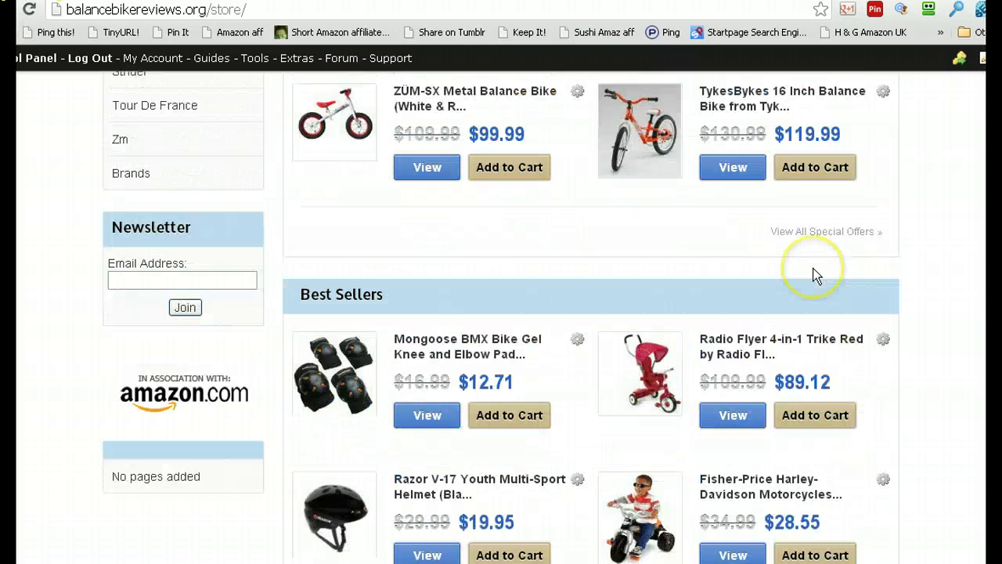
{"action": "scroll", "coordinate": [814, 274], "scroll_direction": "up", "scroll_amount": 4}
{"action": "scroll", "coordinate": [133, 337], "scroll_direction": "up", "scroll_amount": 2}
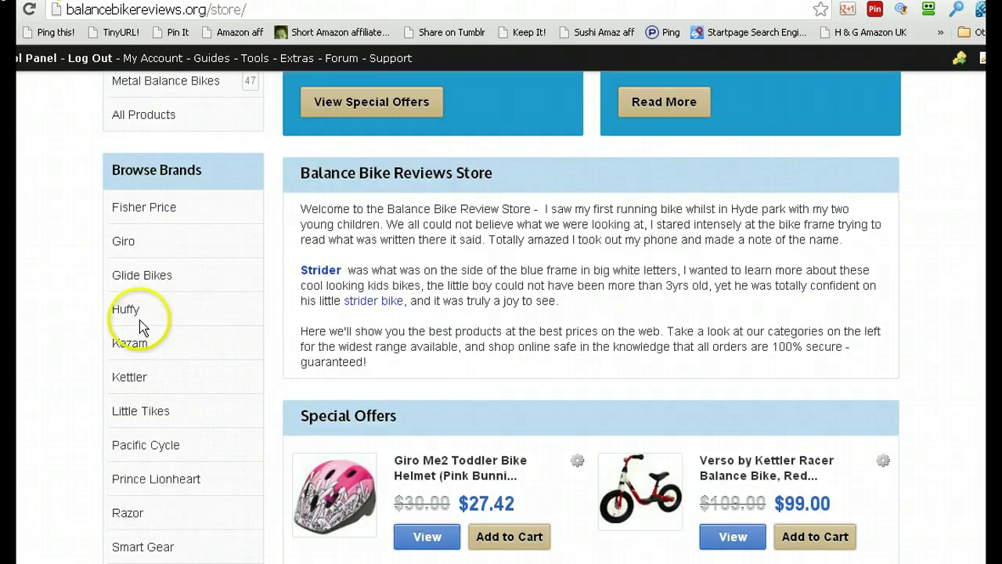
{"action": "scroll", "coordinate": [139, 320], "scroll_direction": "up", "scroll_amount": 4}
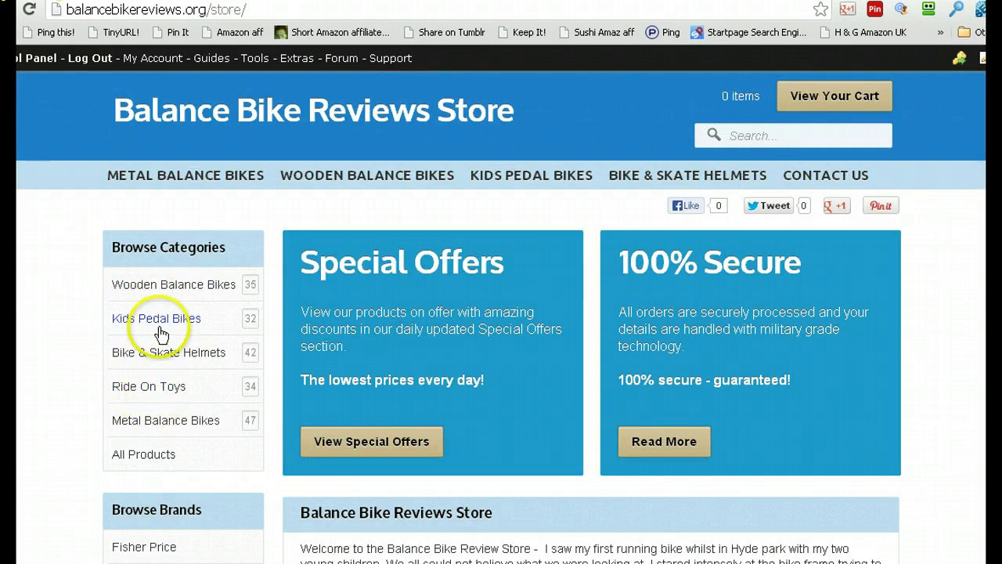
- Open Bike & Skate Helmets and find the $42.75 Bell Monster helmet on page 2
{"action": "left_click", "coordinate": [167, 354]}
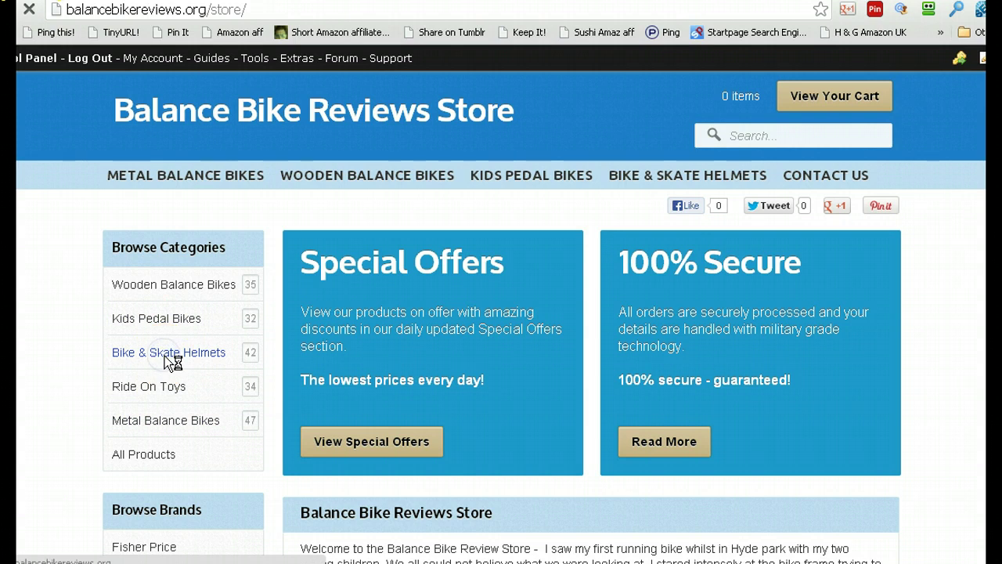
{"action": "scroll", "coordinate": [869, 392], "scroll_direction": "down", "scroll_amount": 8}
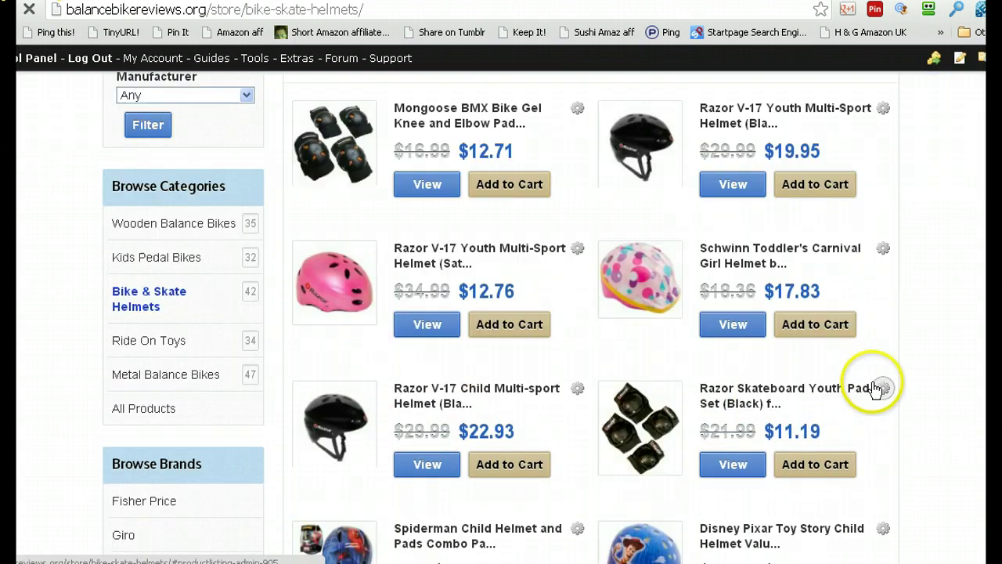
{"action": "scroll", "coordinate": [795, 321], "scroll_direction": "down", "scroll_amount": 11}
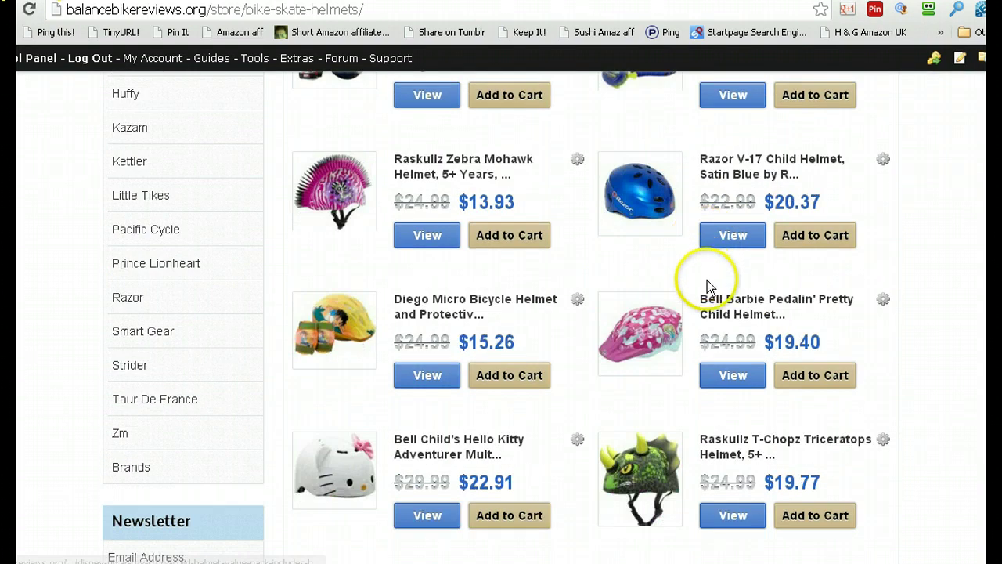
{"action": "scroll", "coordinate": [838, 319], "scroll_direction": "up", "scroll_amount": 3}
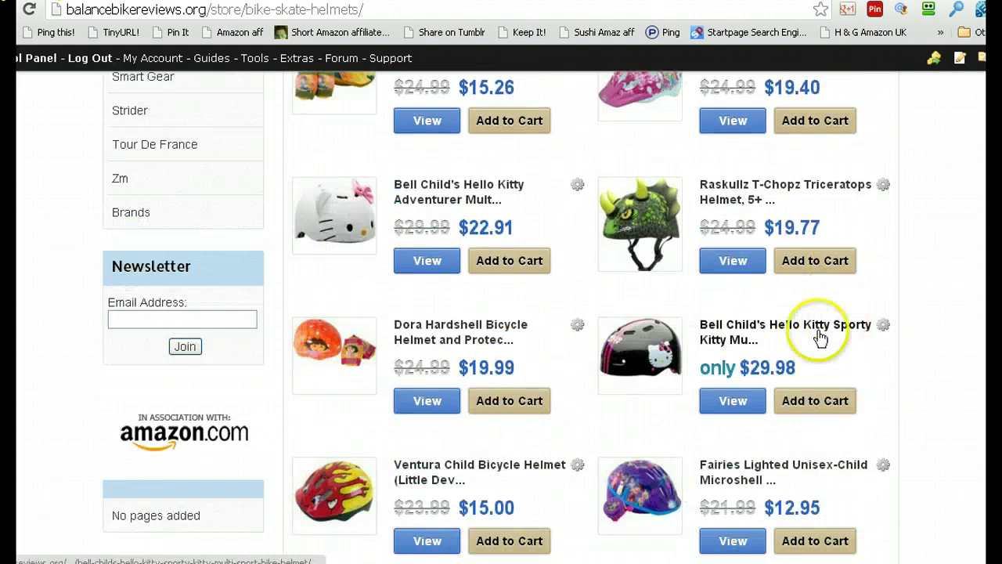
{"action": "scroll", "coordinate": [752, 376], "scroll_direction": "down", "scroll_amount": 3}
{"action": "scroll", "coordinate": [740, 434], "scroll_direction": "down", "scroll_amount": 1}
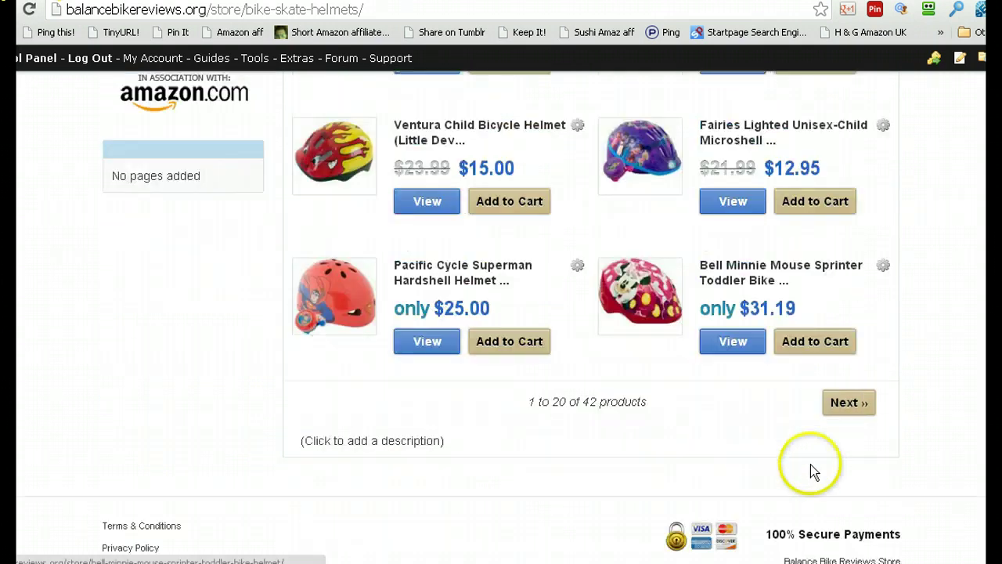
{"action": "left_click", "coordinate": [837, 416]}
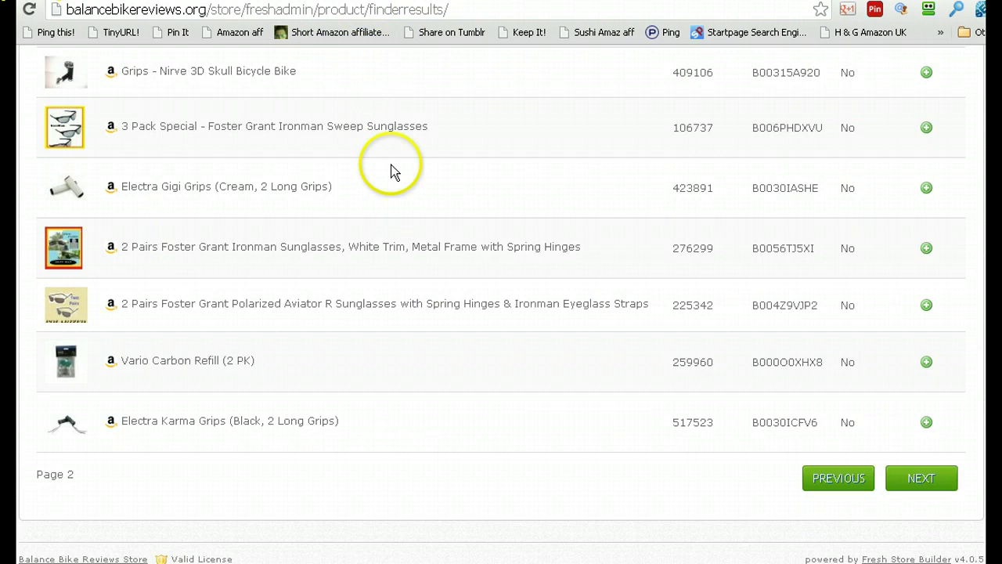
{"action": "scroll", "coordinate": [392, 168], "scroll_direction": "up", "scroll_amount": 5}
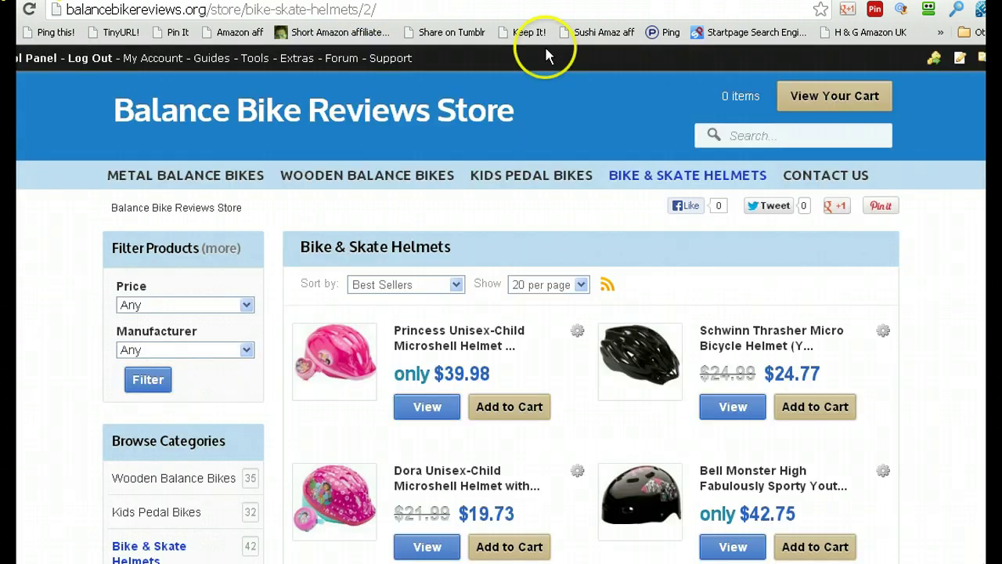
{"action": "scroll", "coordinate": [874, 310], "scroll_direction": "down", "scroll_amount": 1}
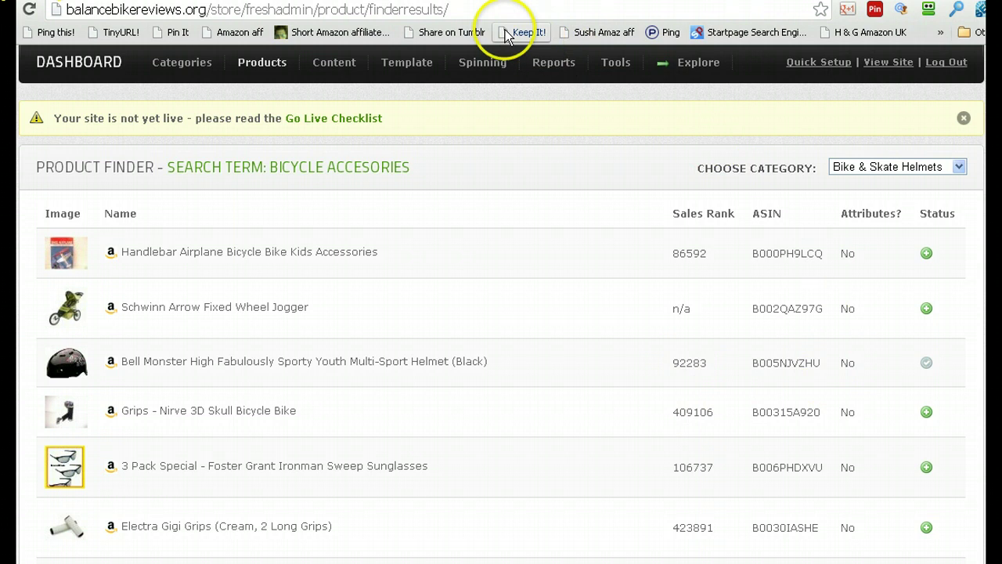
- Return to the Balance Bike Reviews Store home page tab, scrolled to the top
{"action": "mouse_move", "coordinate": [344, 56]}
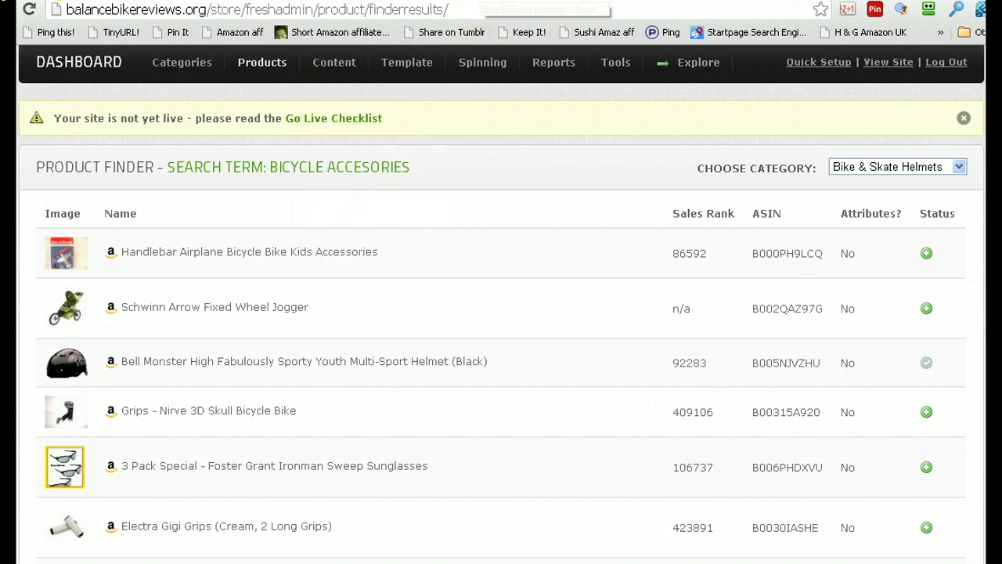
{"action": "left_click", "coordinate": [469, 1]}
{"action": "left_click", "coordinate": [388, 2]}
{"action": "left_click", "coordinate": [577, 3]}
{"action": "scroll", "coordinate": [447, 101], "scroll_direction": "up", "scroll_amount": 2}
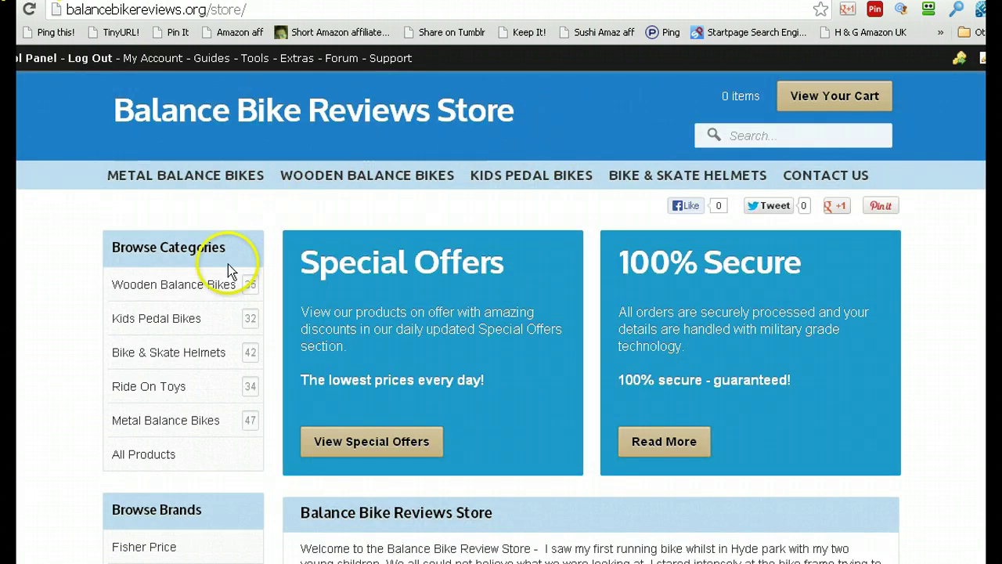
{"action": "left_click", "coordinate": [620, 1]}
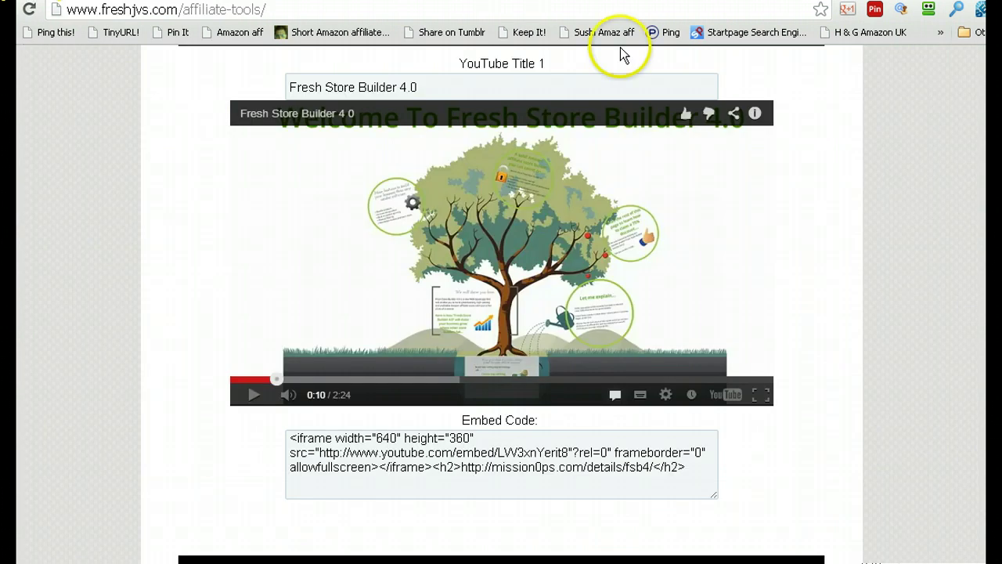
{"action": "left_click", "coordinate": [501, 1]}
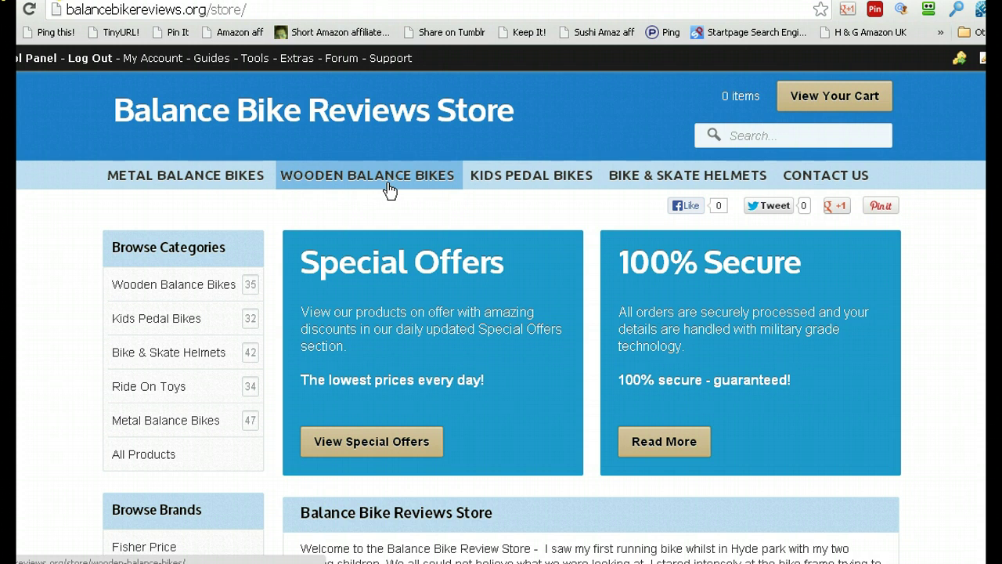
{"action": "scroll", "coordinate": [79, 205], "scroll_direction": "down", "scroll_amount": 15}
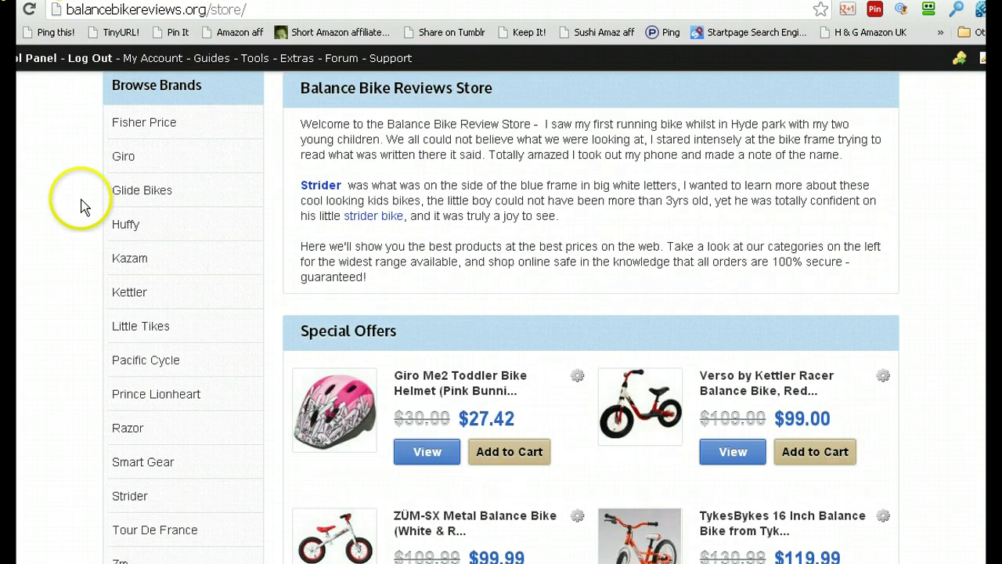
{"action": "scroll", "coordinate": [76, 201], "scroll_direction": "up", "scroll_amount": 15}
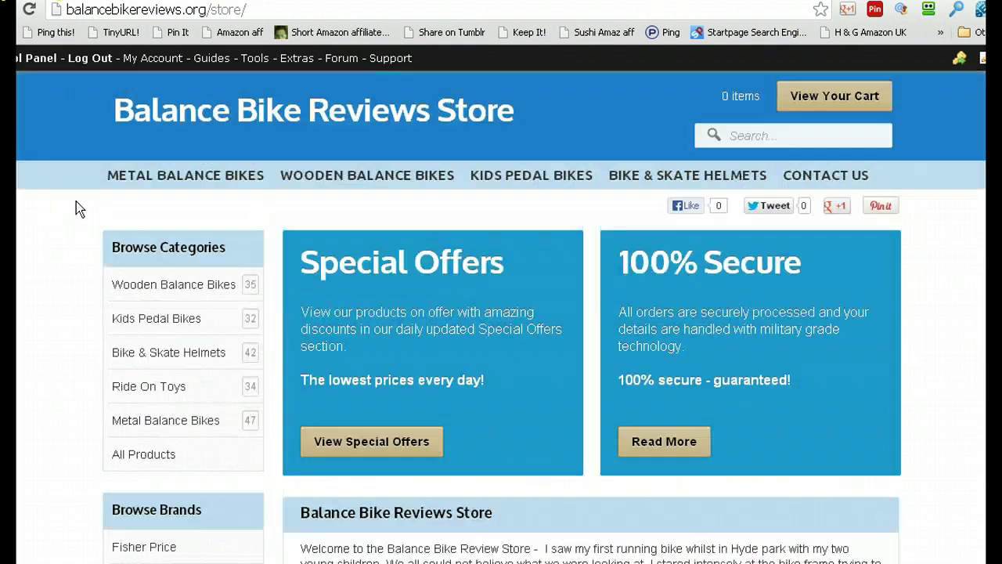